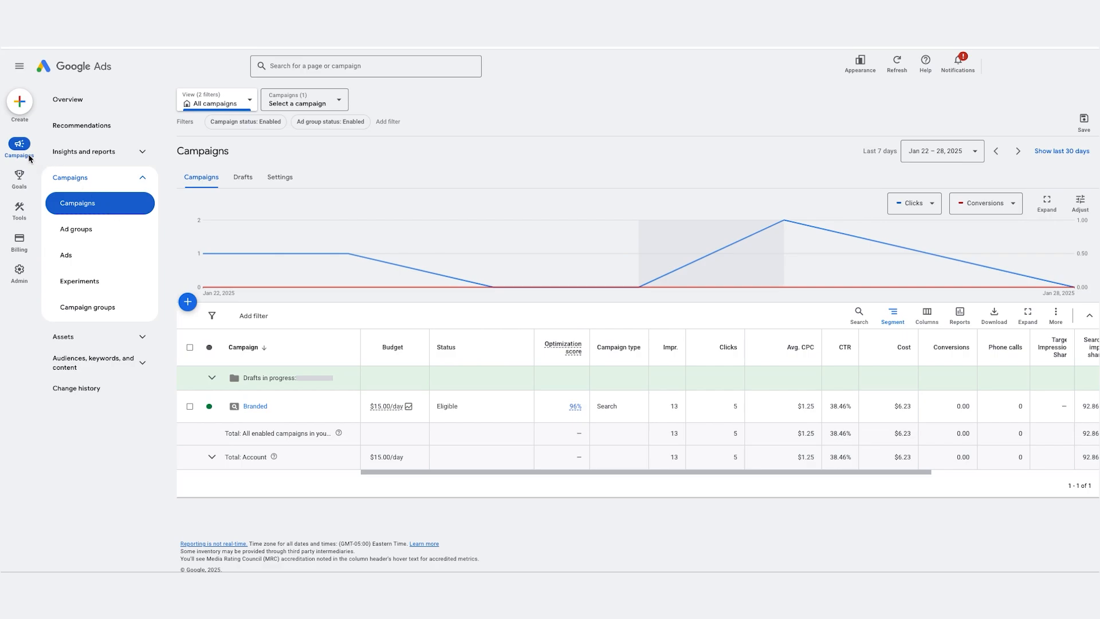
Step: Open the account's content suitability settings, set the inventory type to Limited inventory and save it
mouse_move(20, 235)
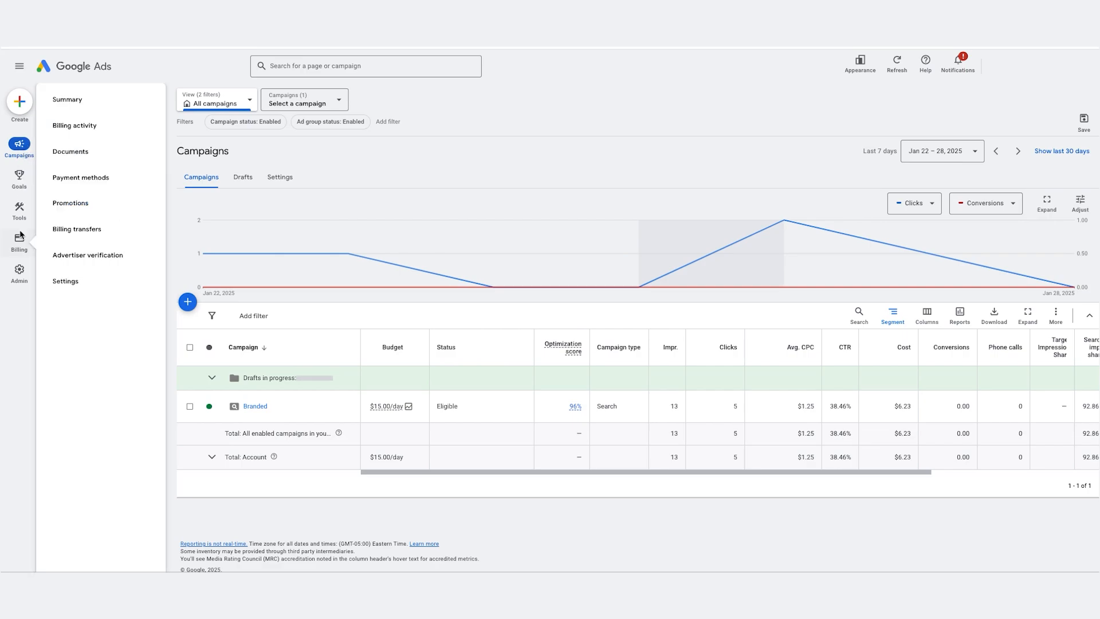
click(19, 214)
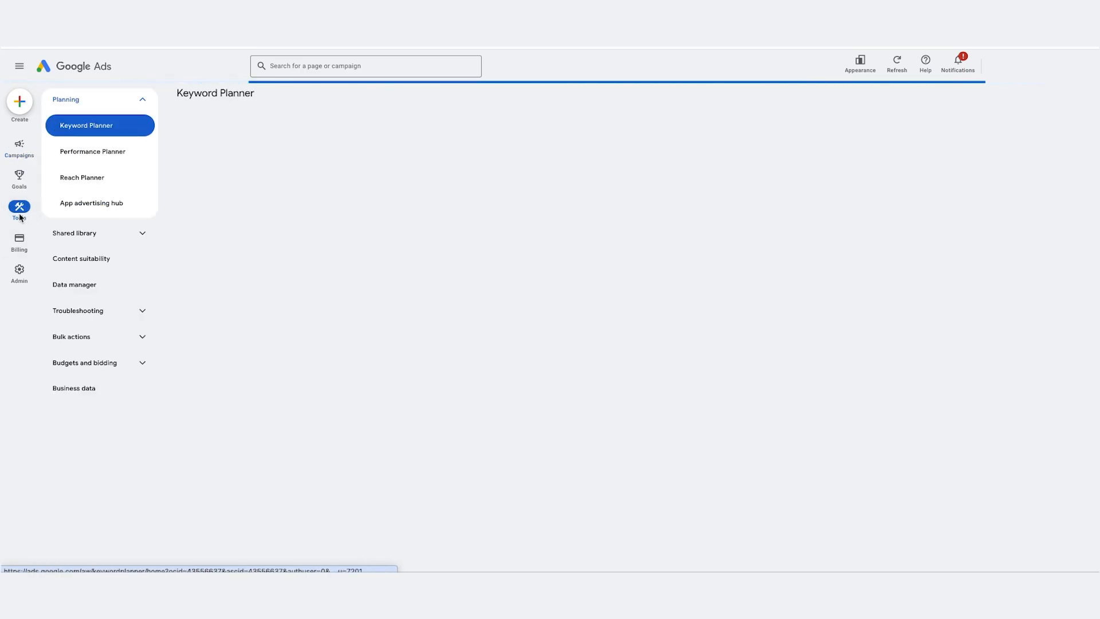
click(74, 259)
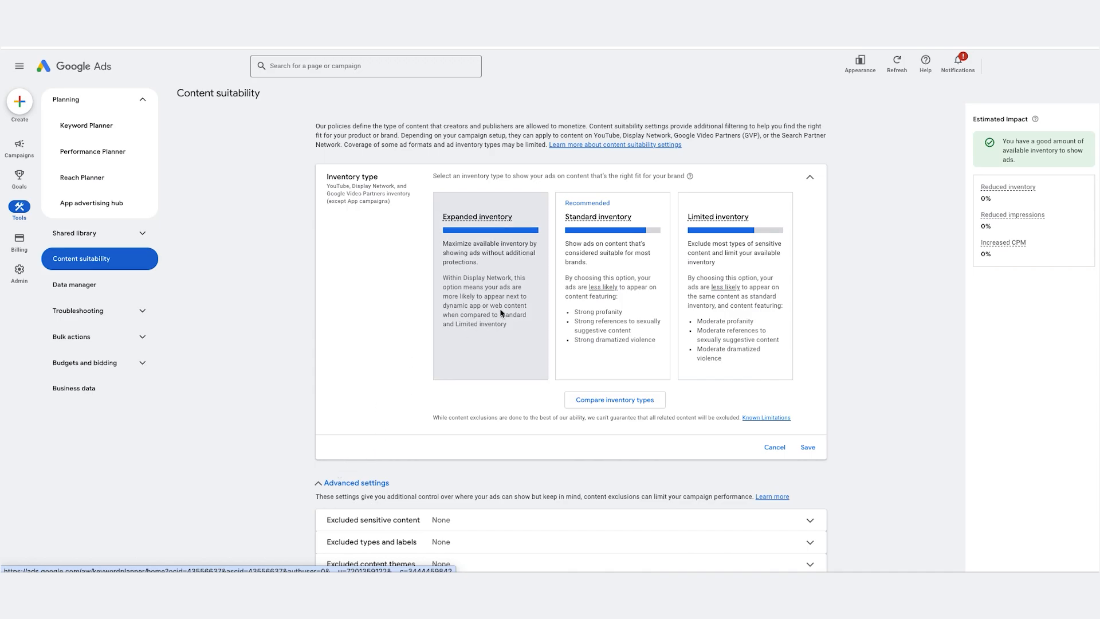
mouse_move(503, 312)
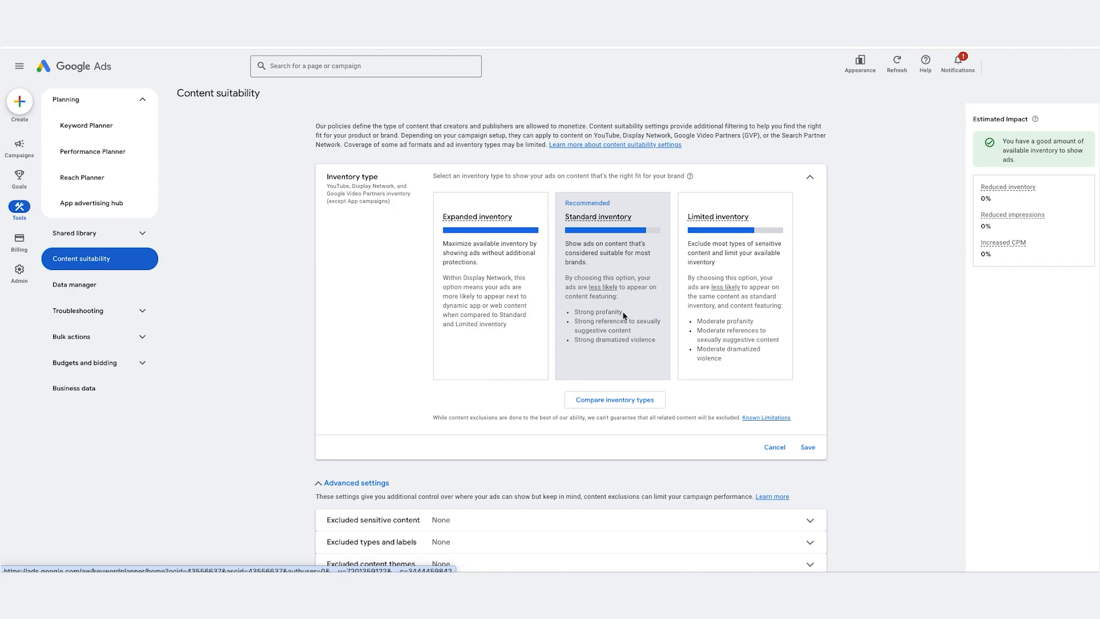
click(725, 339)
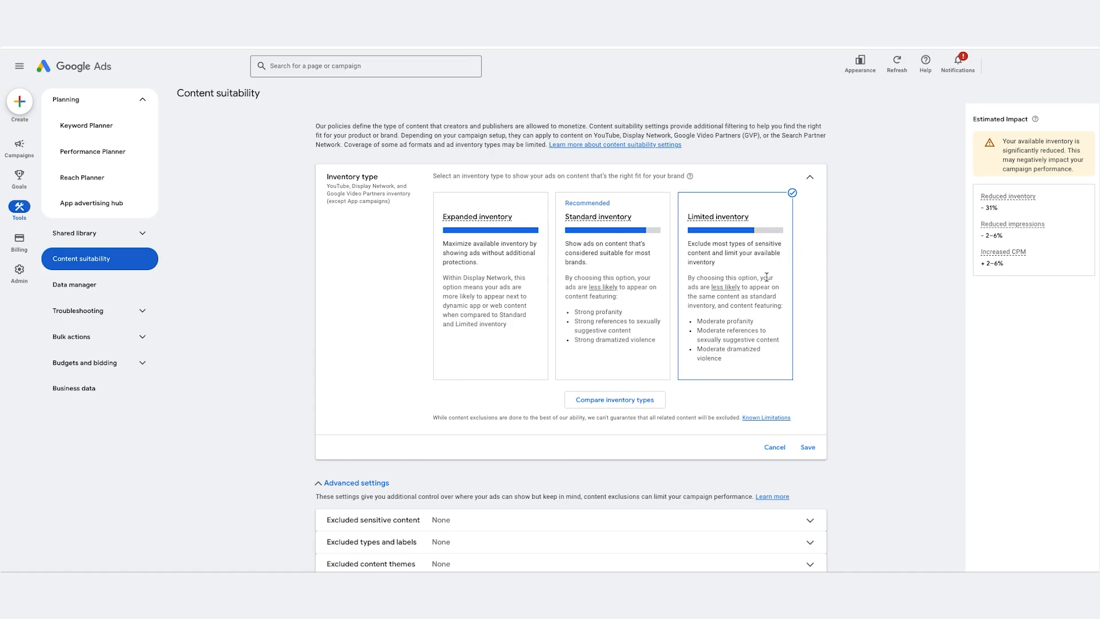
click(808, 447)
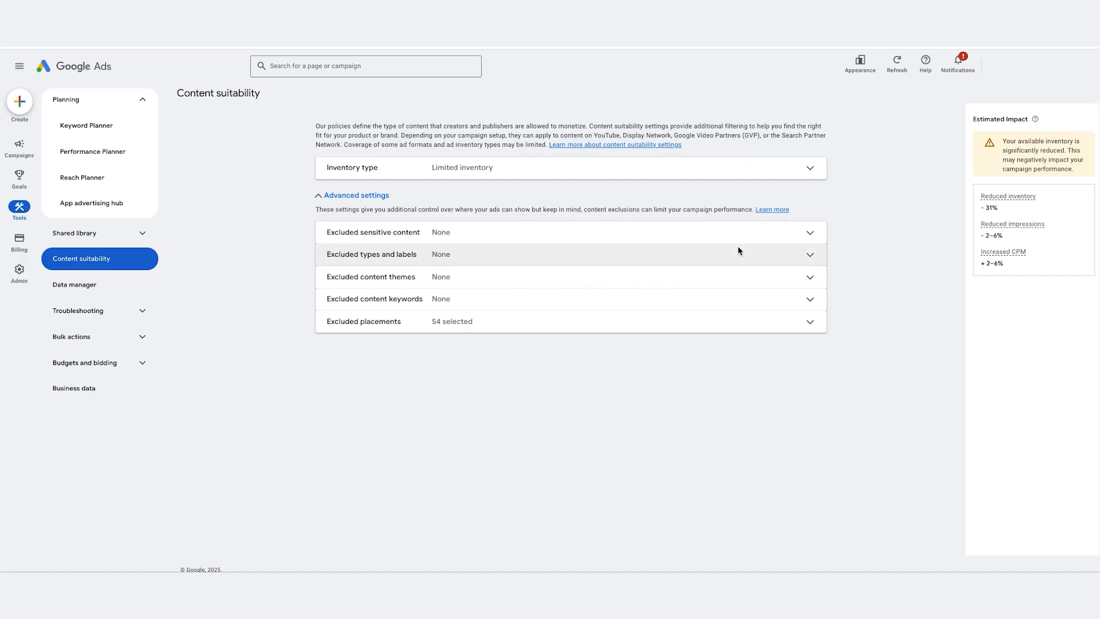
Step: Exclude all five sensitive content categories, from Tragedy and conflict through Sensational and shocking, and save
click(809, 234)
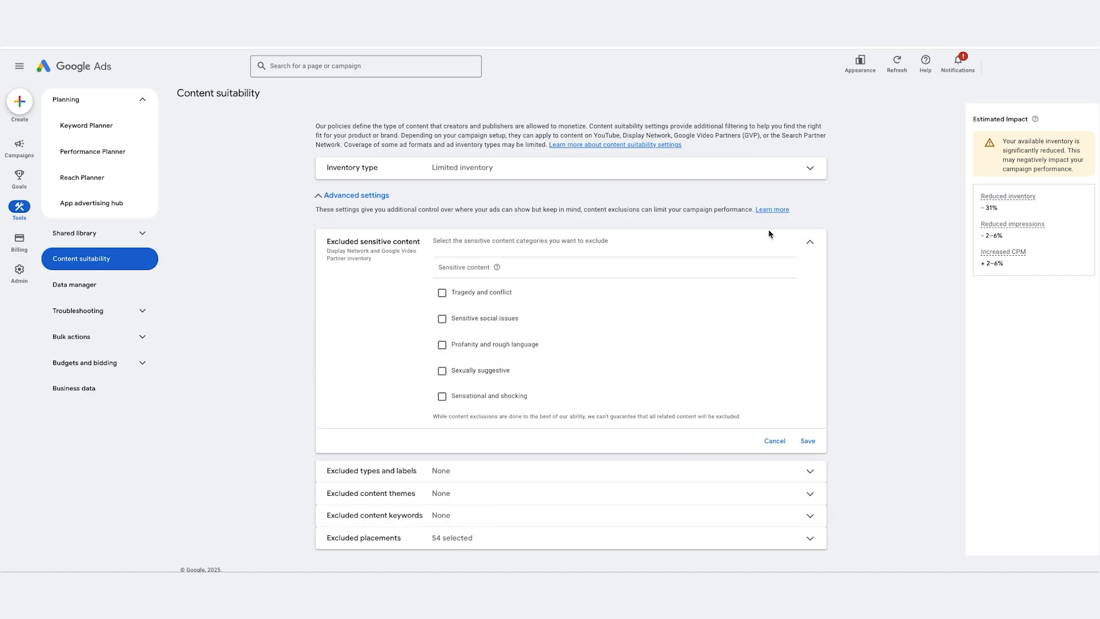
click(441, 294)
click(442, 319)
click(443, 346)
click(442, 371)
click(441, 397)
click(808, 442)
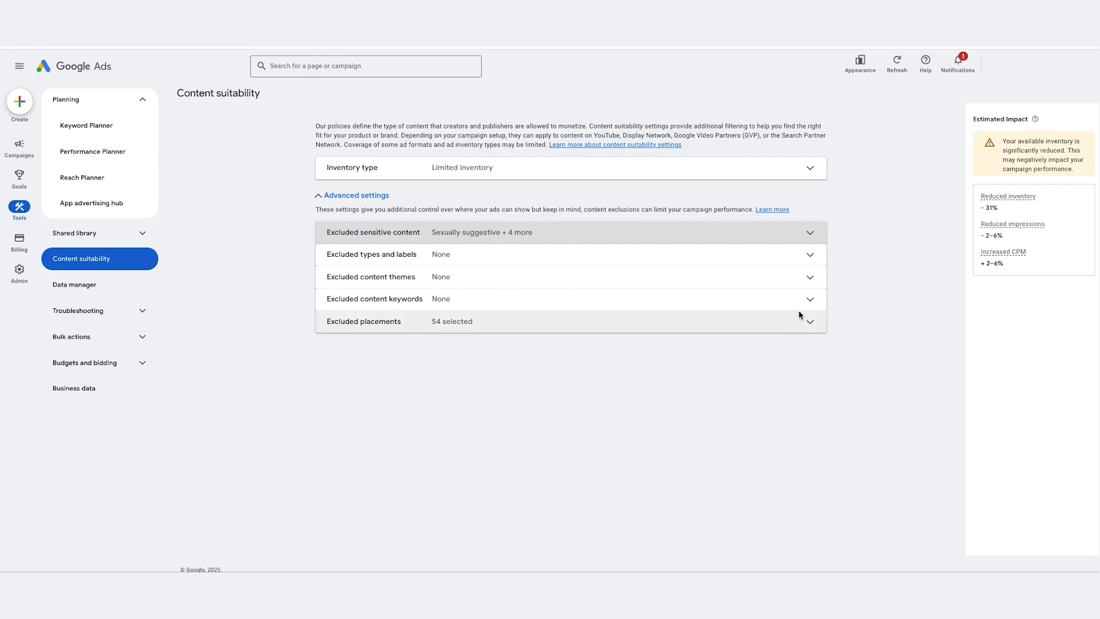
Step: Exclude the DL-PG, DL-T and DL-MA content labels plus embedded YouTube videos, below-the-fold and parked domains, and save
click(812, 261)
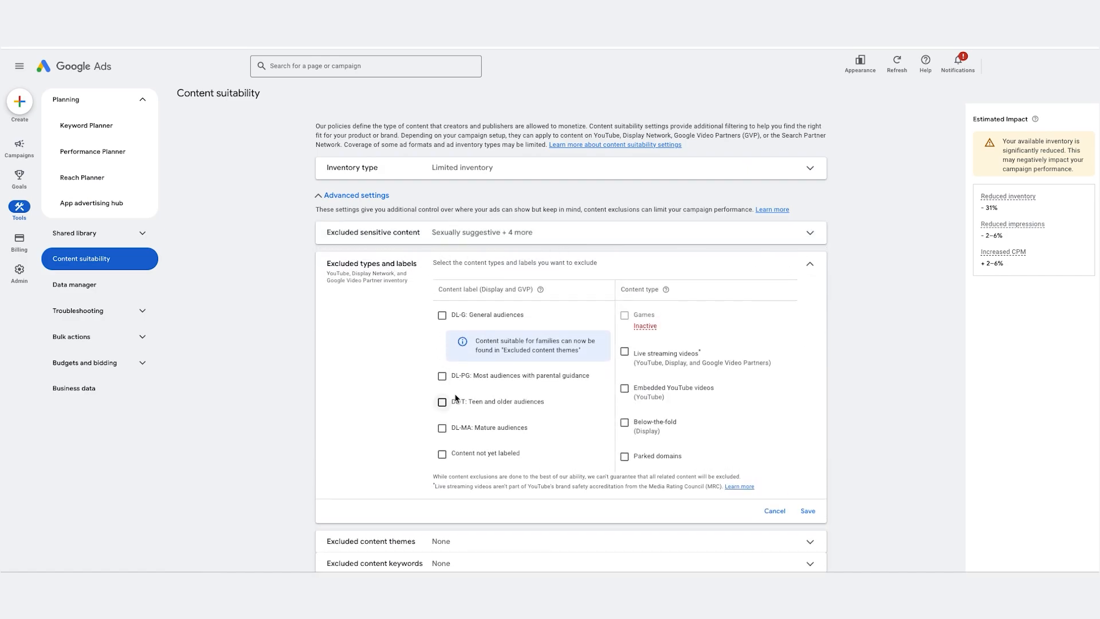
click(441, 376)
click(442, 401)
click(442, 428)
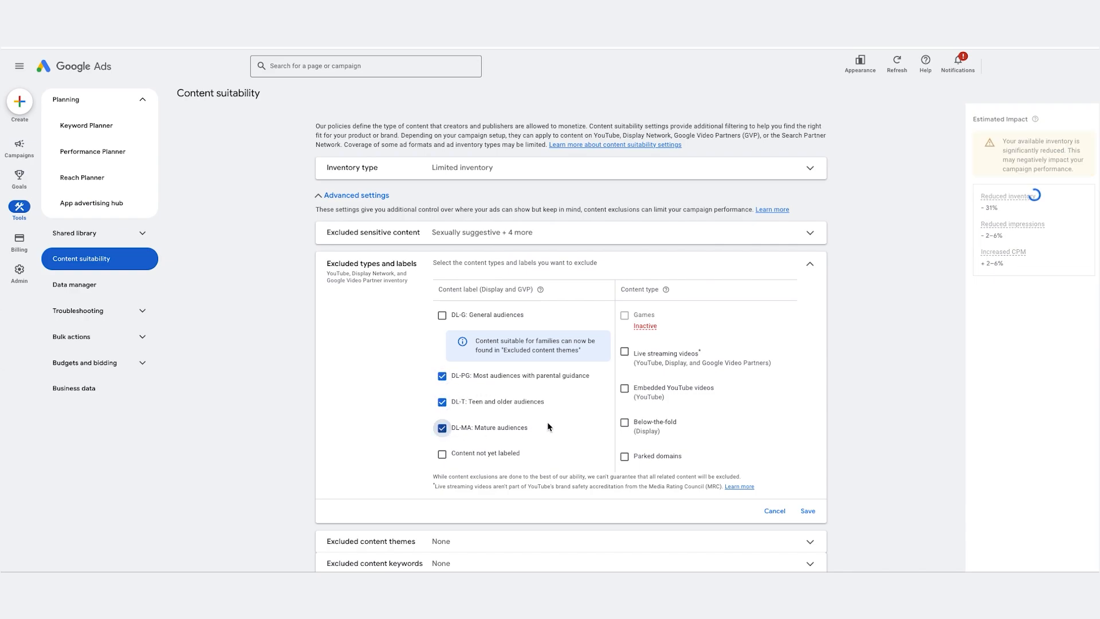
click(625, 387)
click(625, 423)
click(624, 456)
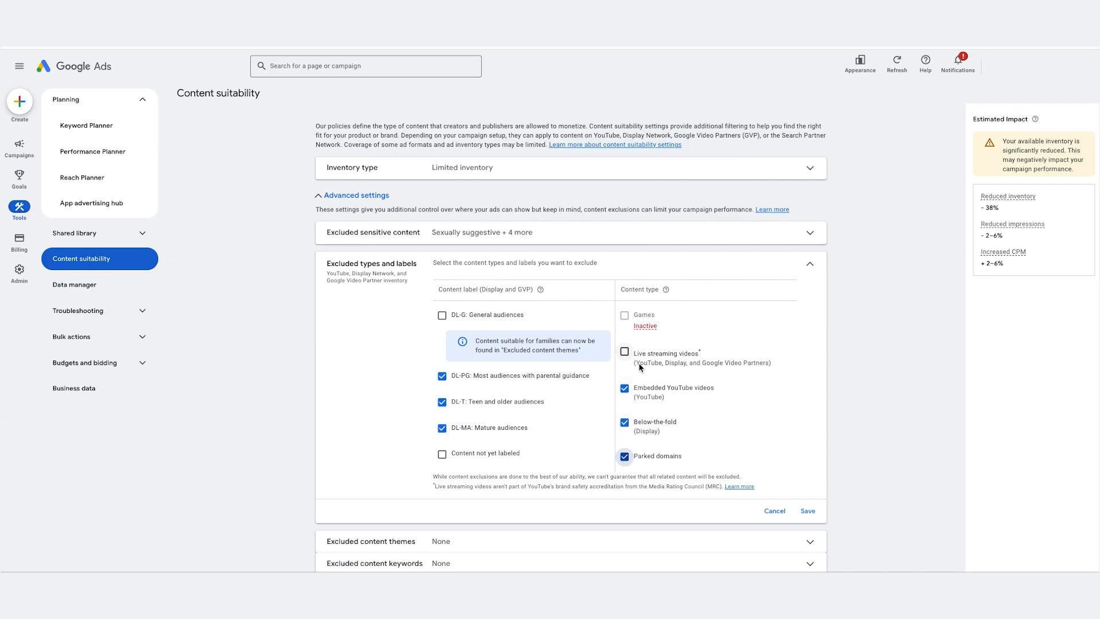
click(808, 511)
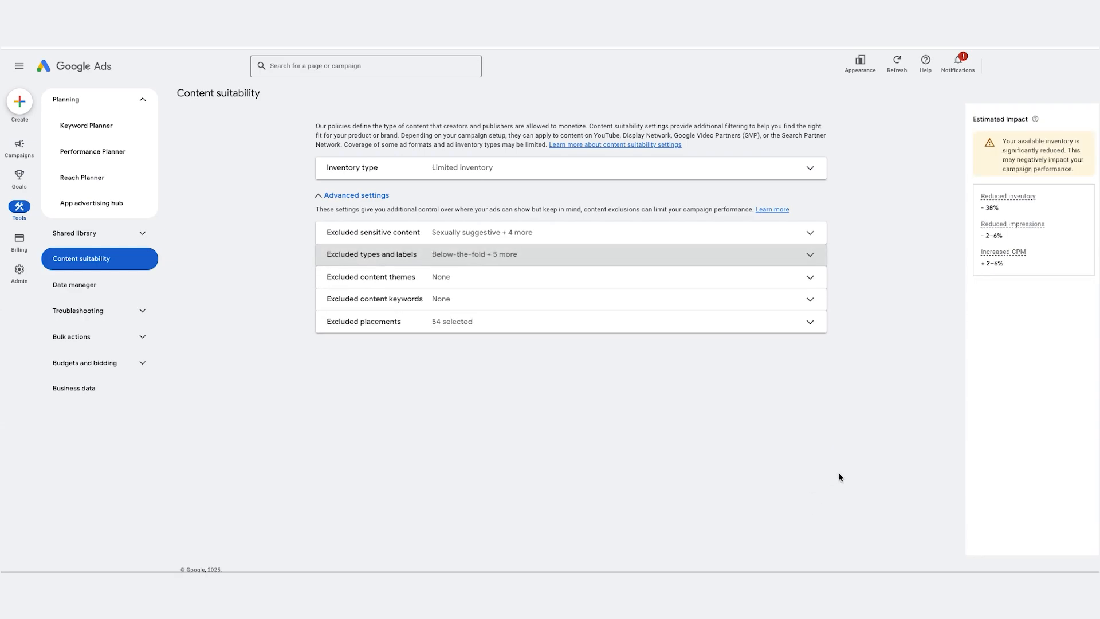
Step: Exclude the content themes Games (fighting), Games (mature), Health (sensitive), Health (source undetermined), Politics and Religion, and save
click(523, 277)
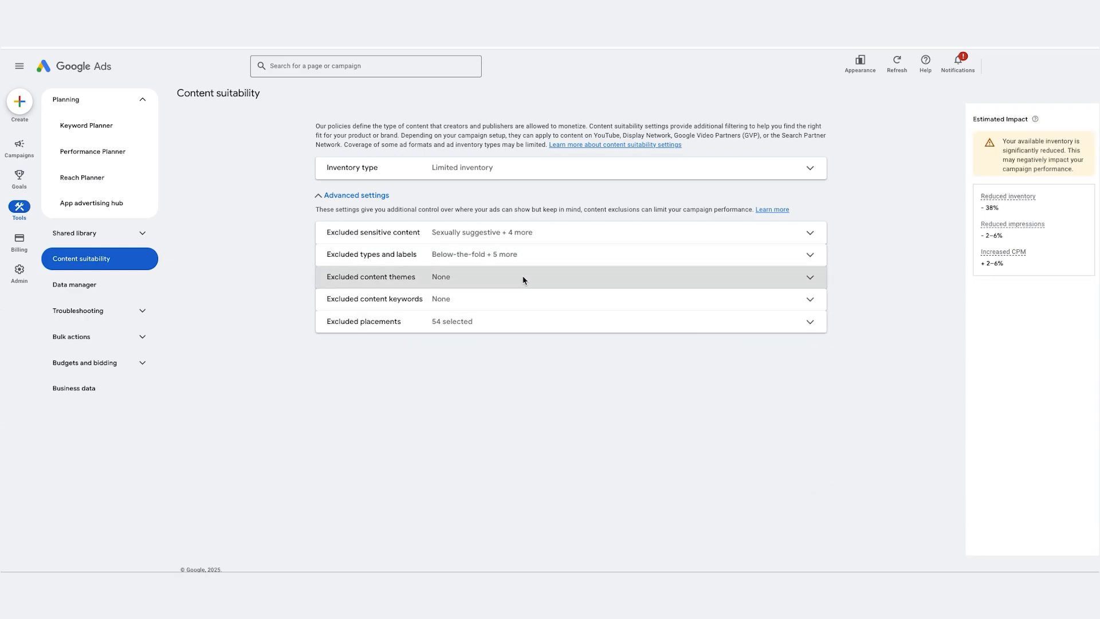
scroll(396, 339, down, 1)
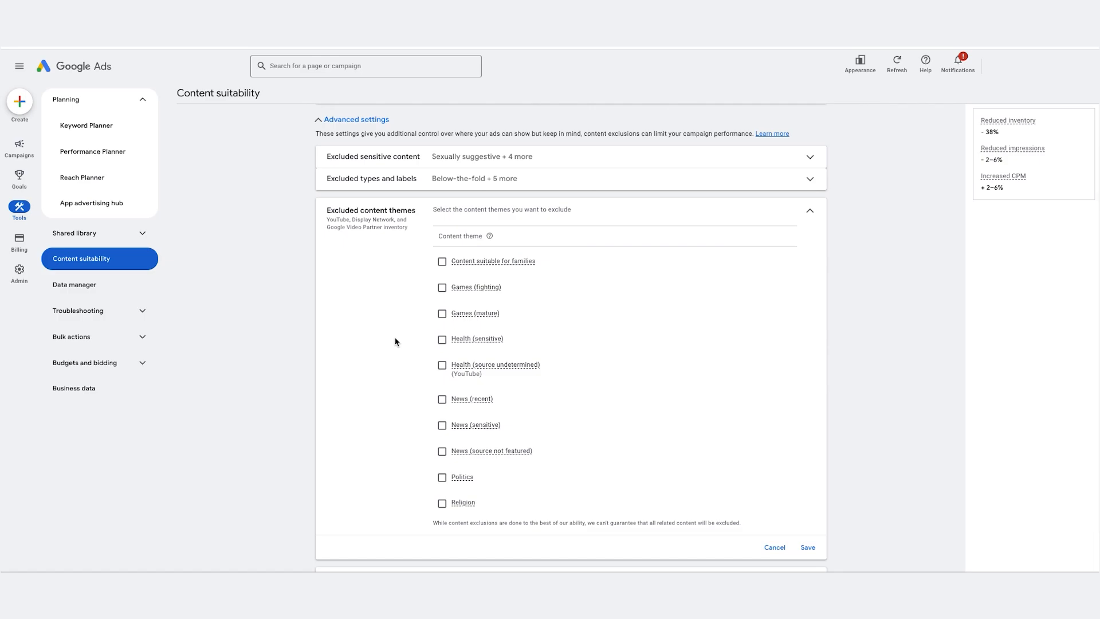
click(443, 288)
click(442, 314)
click(441, 340)
click(443, 366)
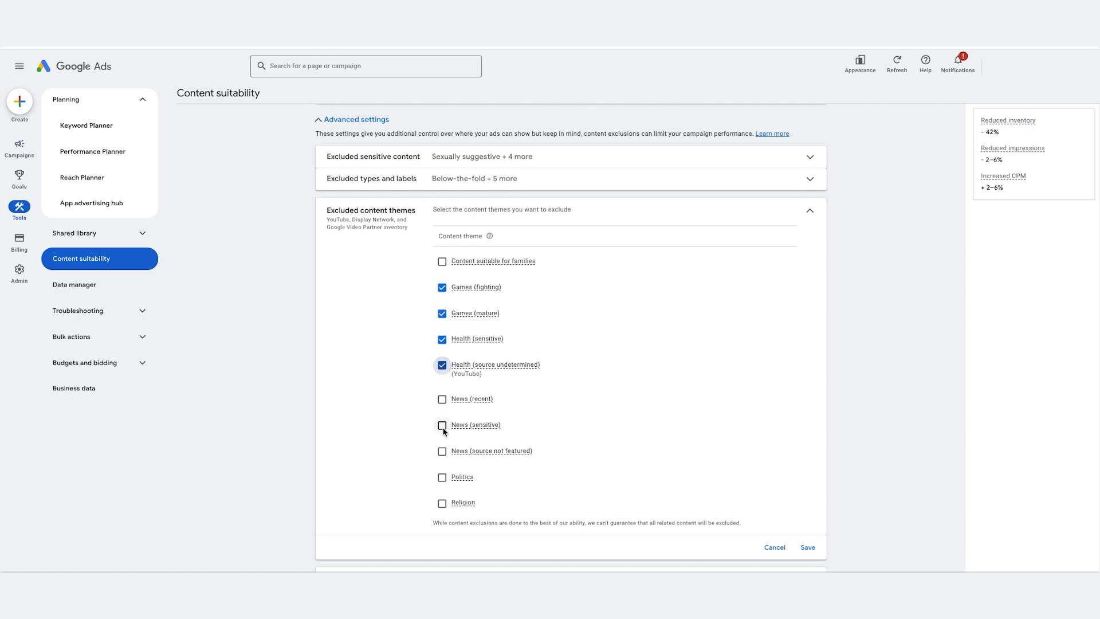
click(442, 478)
click(442, 503)
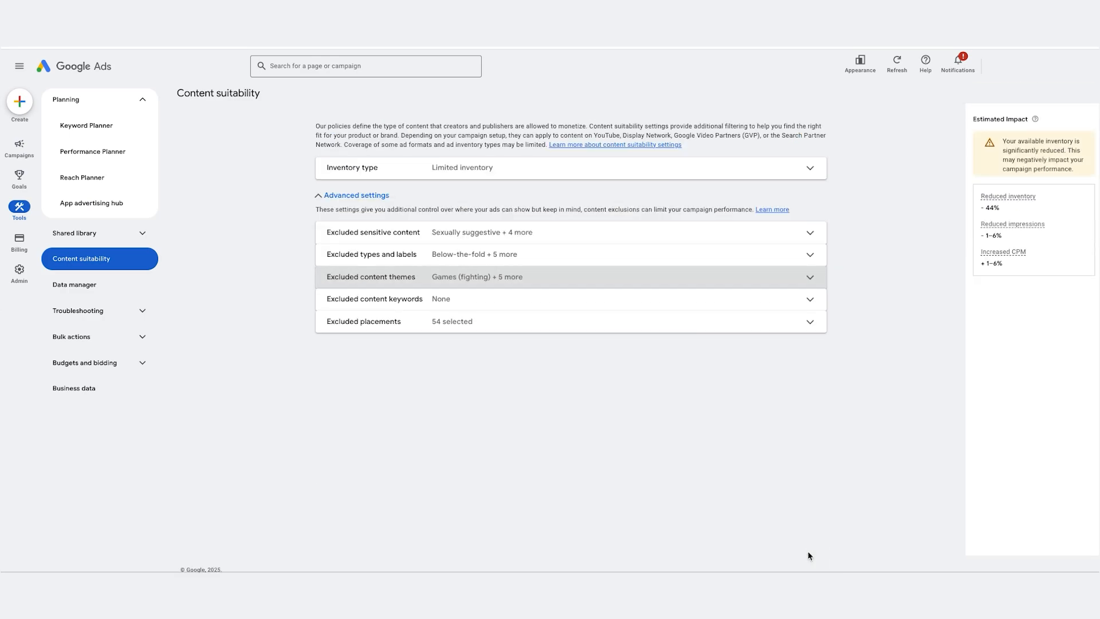
Step: Open the excluded placements and review which Apple App Store app categories are already excluded
click(499, 302)
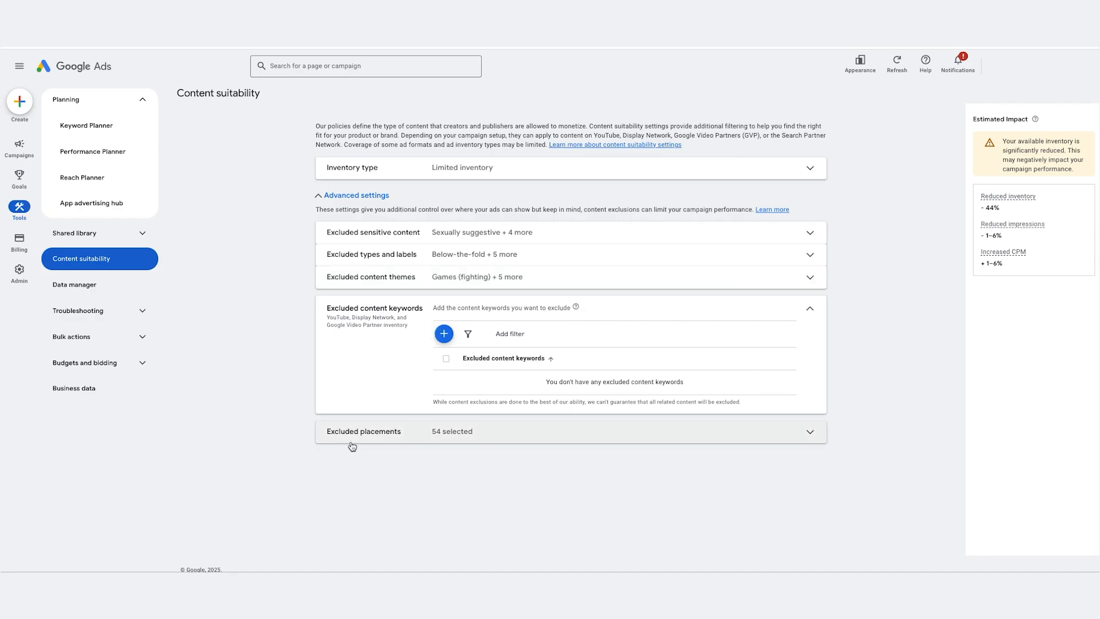
click(809, 433)
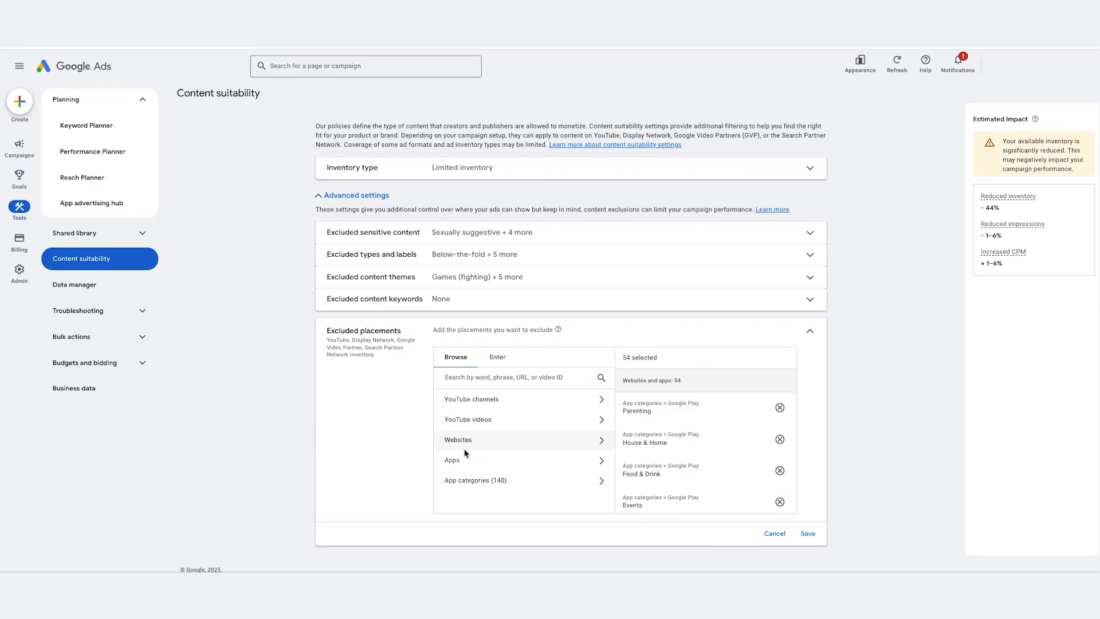
click(498, 481)
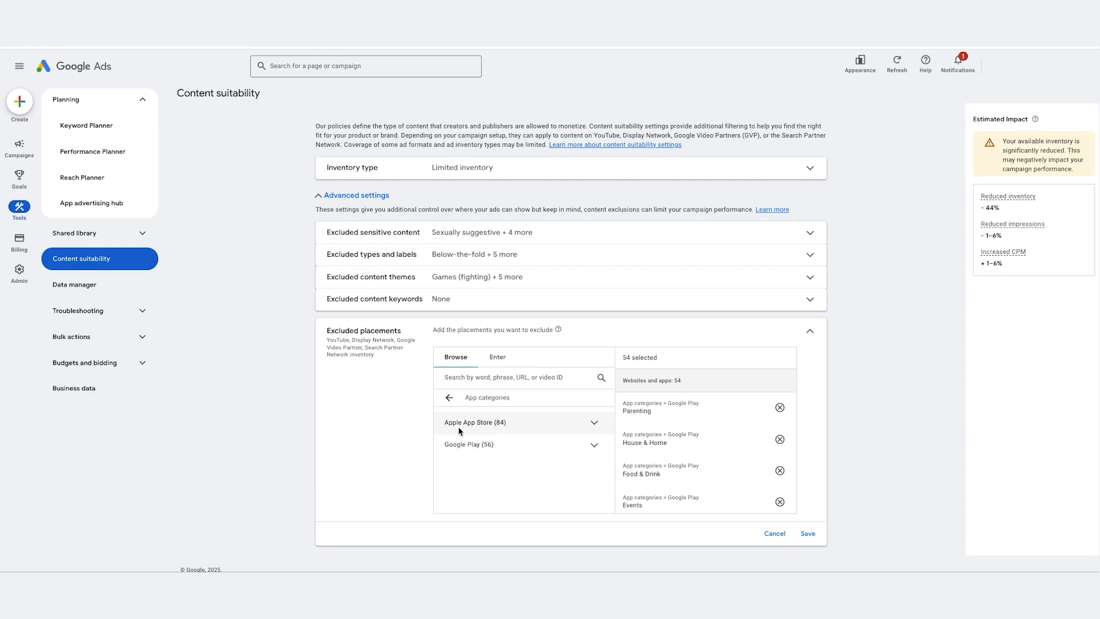
click(593, 423)
scroll(440, 434, down, 2)
scroll(440, 434, up, 2)
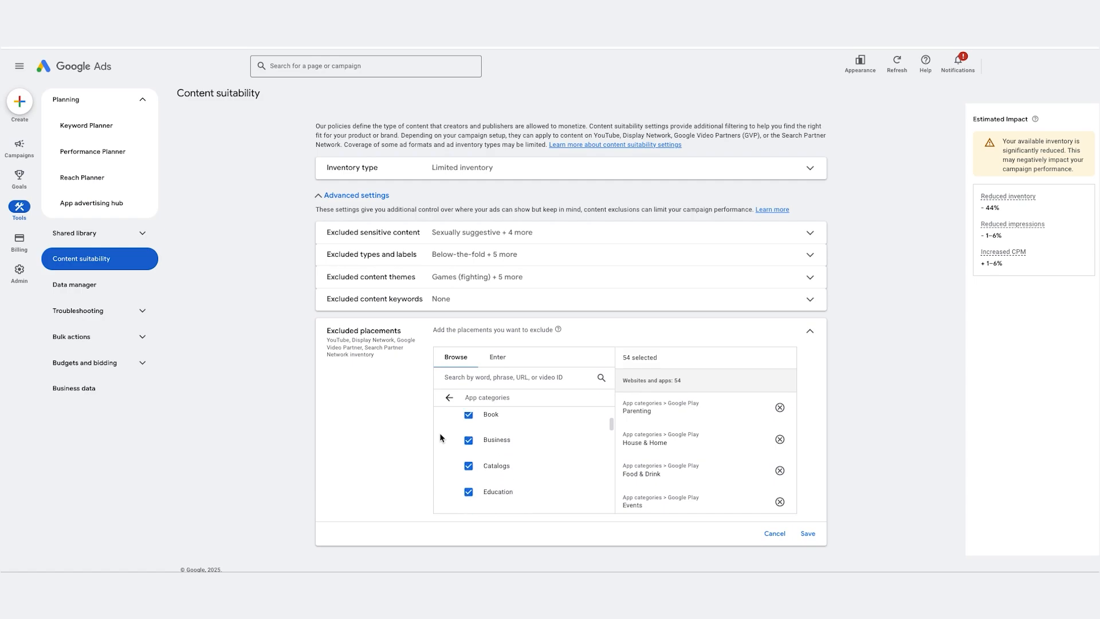
scroll(476, 425, down, 3)
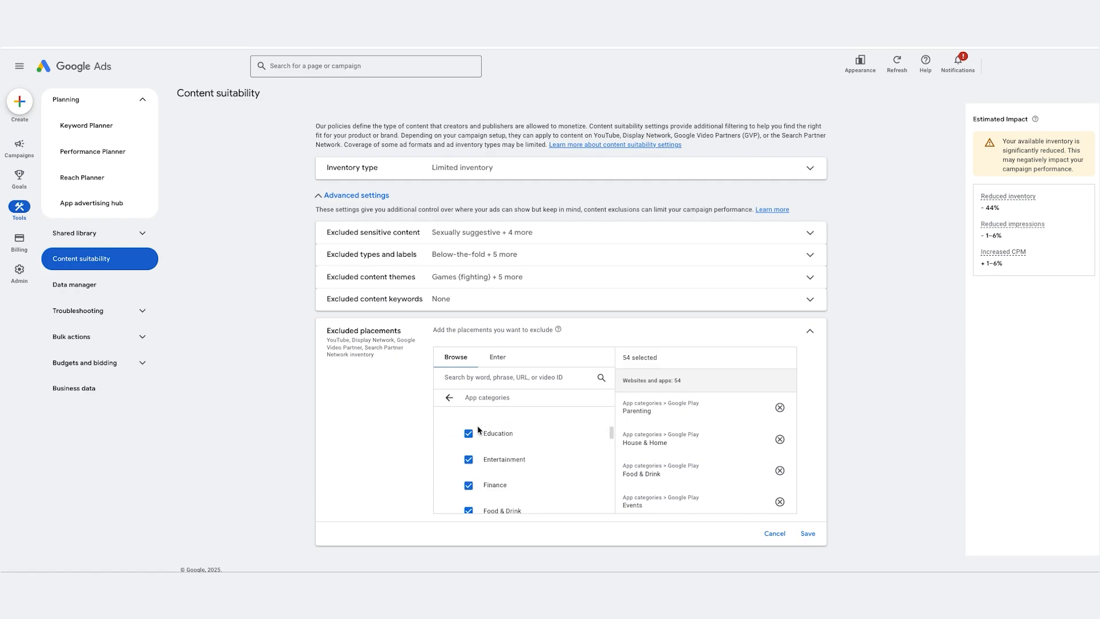
scroll(477, 430, down, 2)
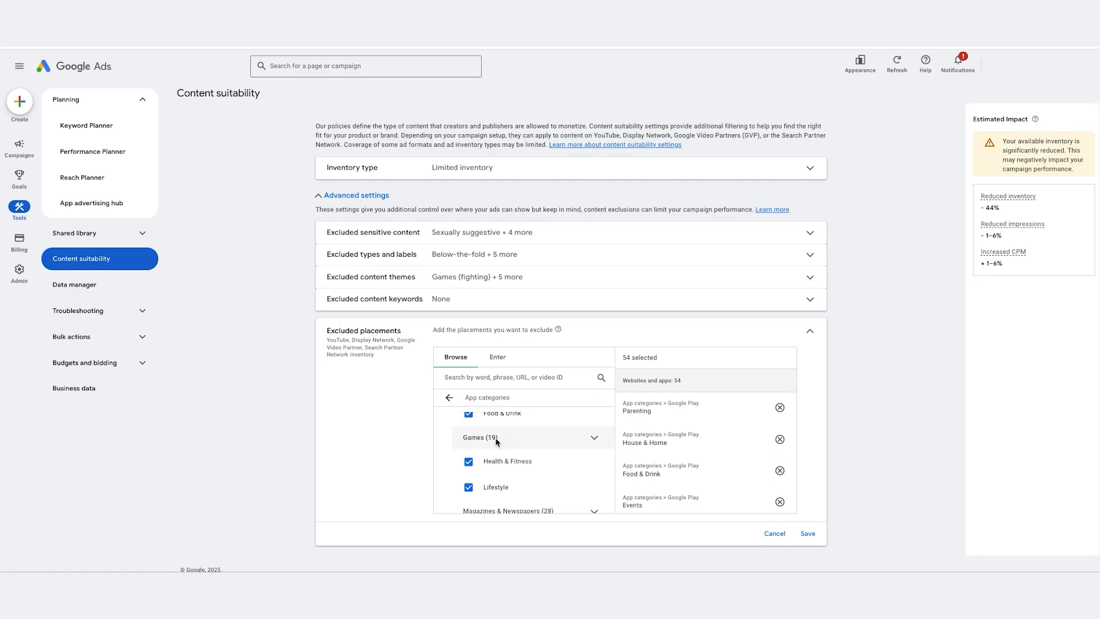
Step: Expand the Apple App Store Games group and exclude Action, Adventure, Arcade, Board, Card and Casino
click(596, 438)
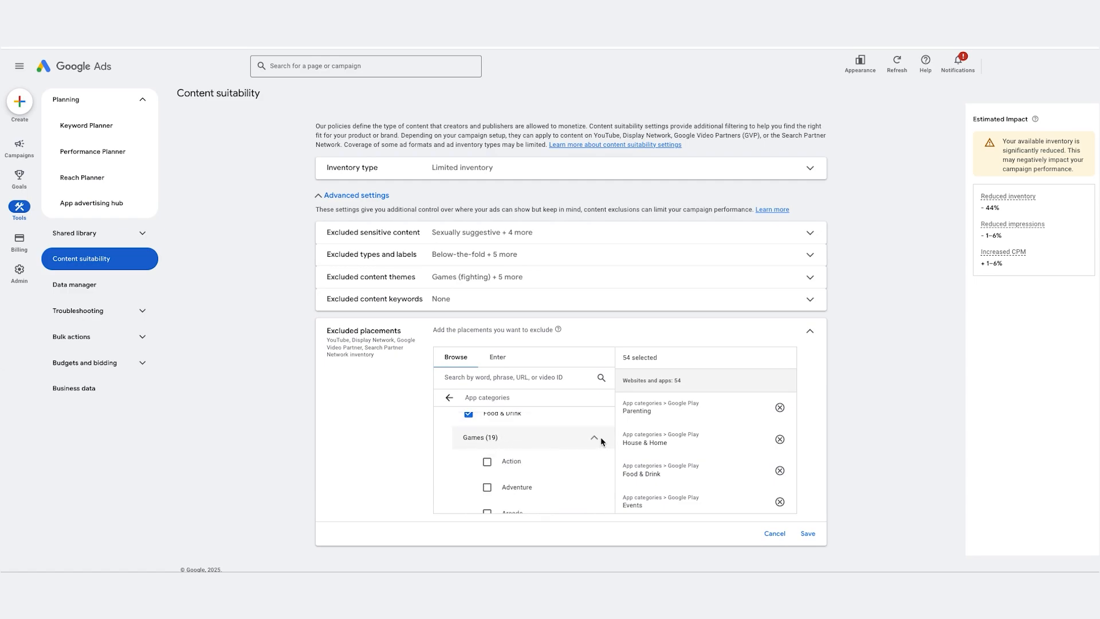
click(596, 439)
click(596, 439)
click(596, 440)
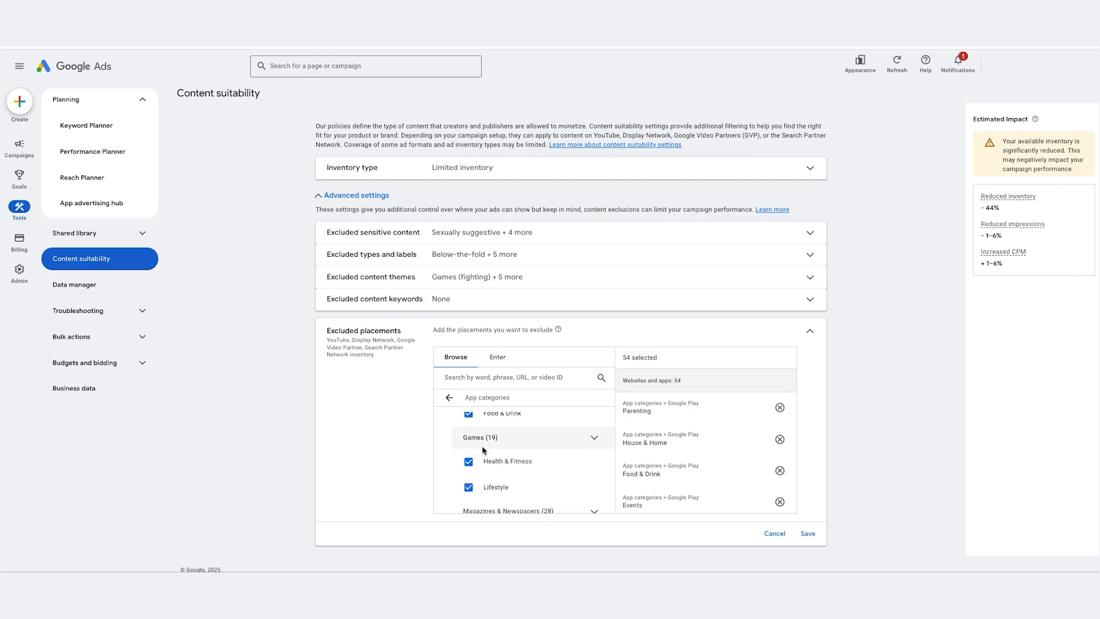
click(595, 438)
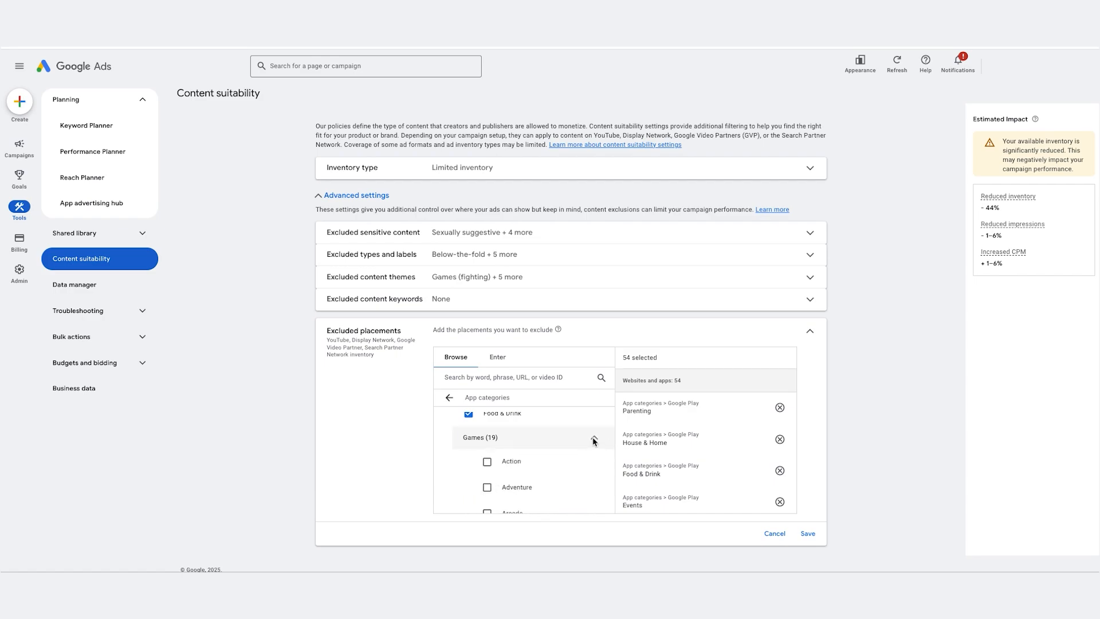
click(487, 462)
click(487, 487)
scroll(487, 486, down, 1)
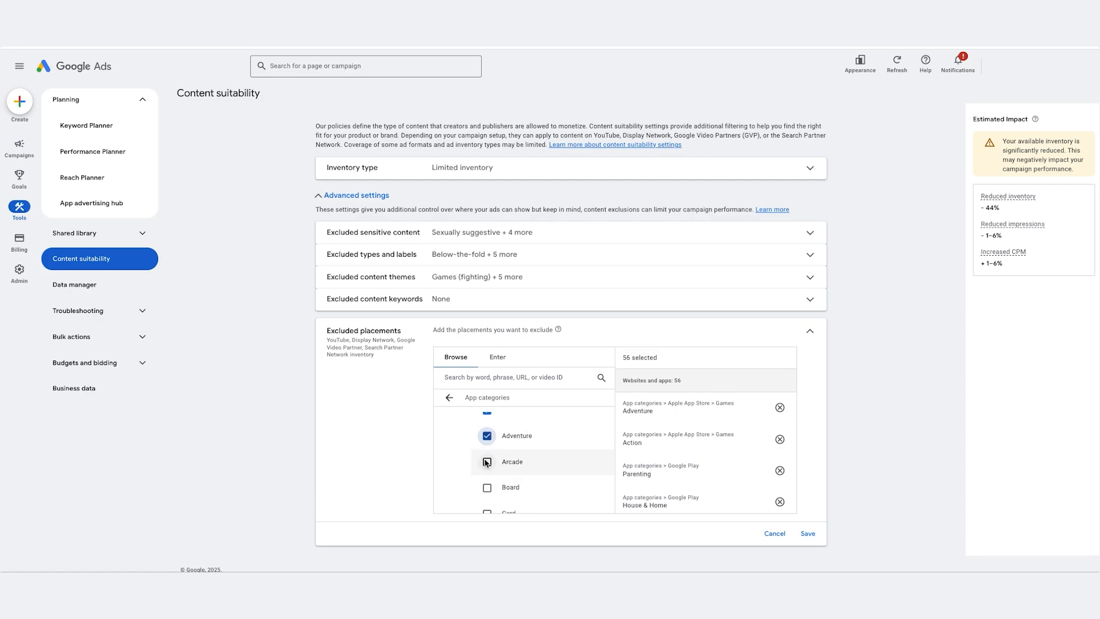
click(487, 462)
click(487, 487)
scroll(487, 487, down, 1)
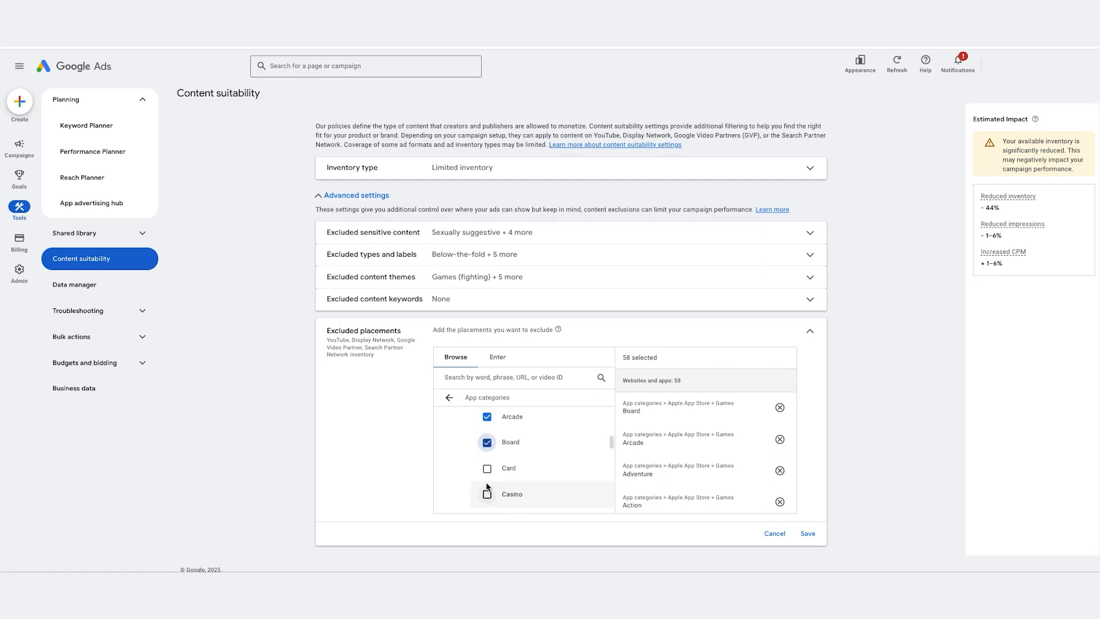
click(487, 494)
scroll(488, 459, down, 3)
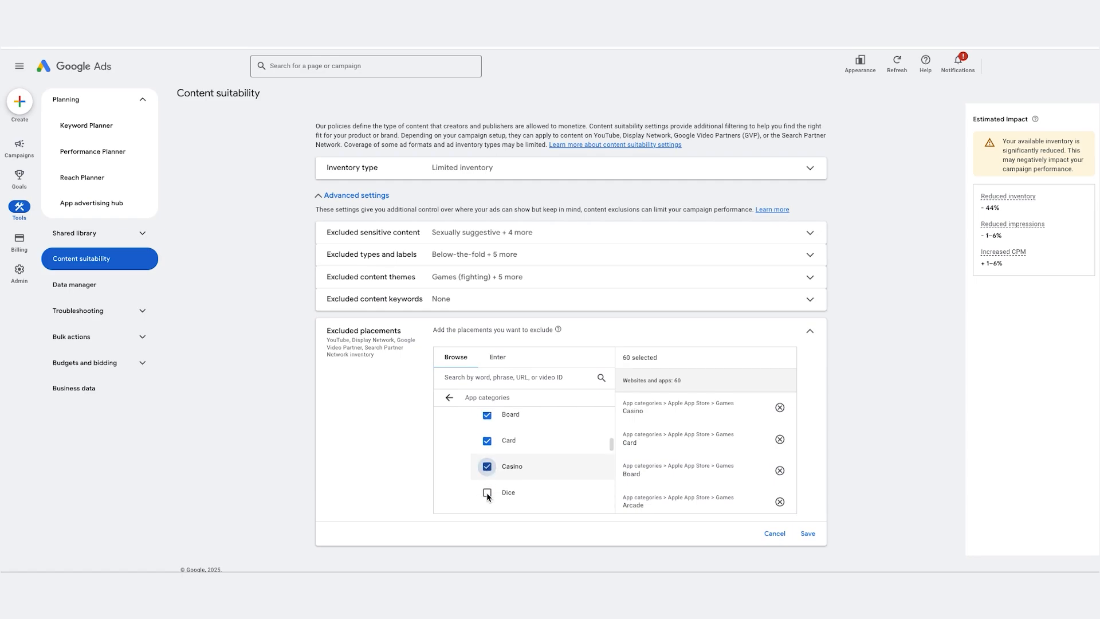
Step: Exclude every Apple App Store game category from Dice through Sports
click(487, 431)
click(487, 455)
click(487, 481)
click(487, 504)
scroll(489, 459, down, 3)
click(487, 445)
click(487, 470)
click(487, 496)
scroll(490, 470, down, 3)
click(487, 445)
click(487, 471)
click(489, 496)
Step: Exclude the remaining Apple App Store game categories Strategy, Trivia and Word
scroll(488, 487, down, 2)
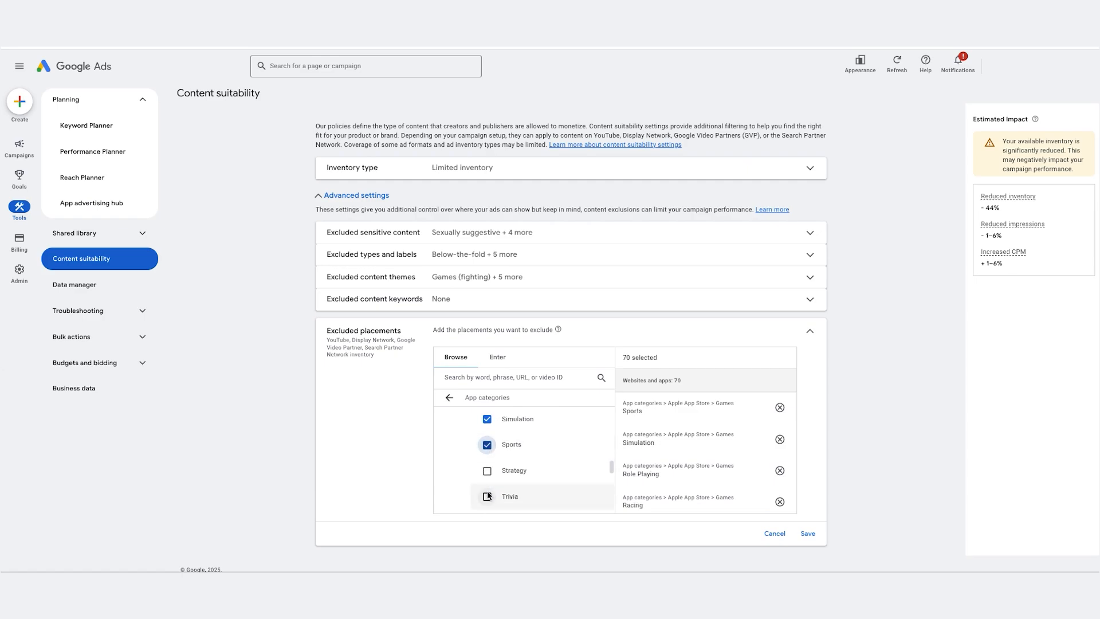
click(487, 496)
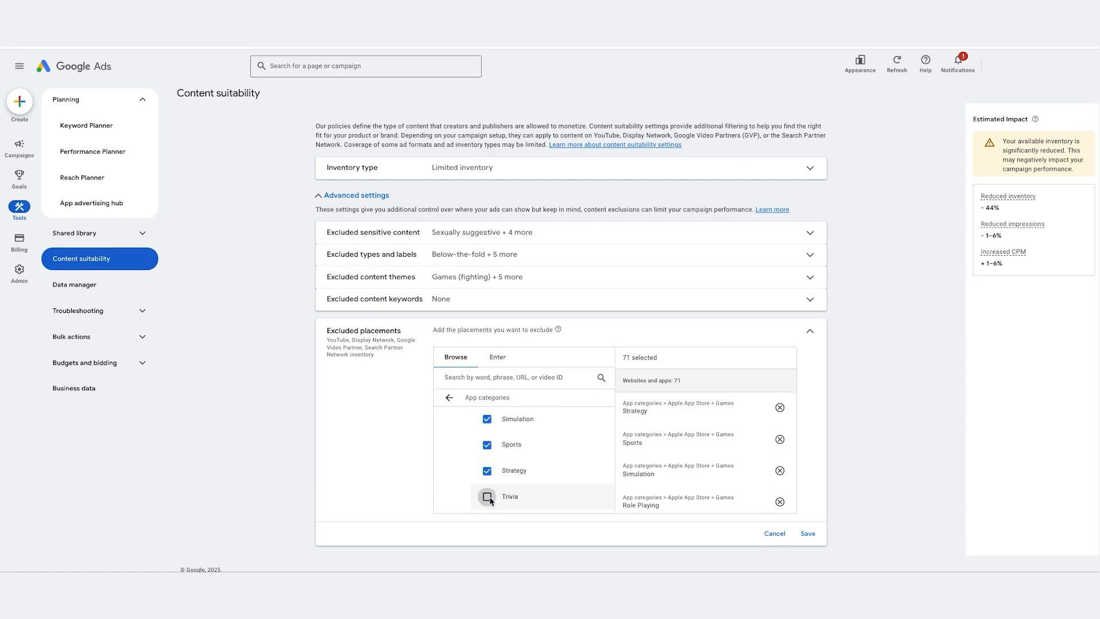
scroll(555, 464, down, 2)
click(487, 456)
Step: Expand Magazines & Newspapers and exclude Arts & Photography, Automotive, Brides & Weddings, Business & Investing, Children's Magazines and Computers & Internet
scroll(555, 433, down, 4)
click(554, 431)
click(487, 454)
click(487, 480)
click(487, 505)
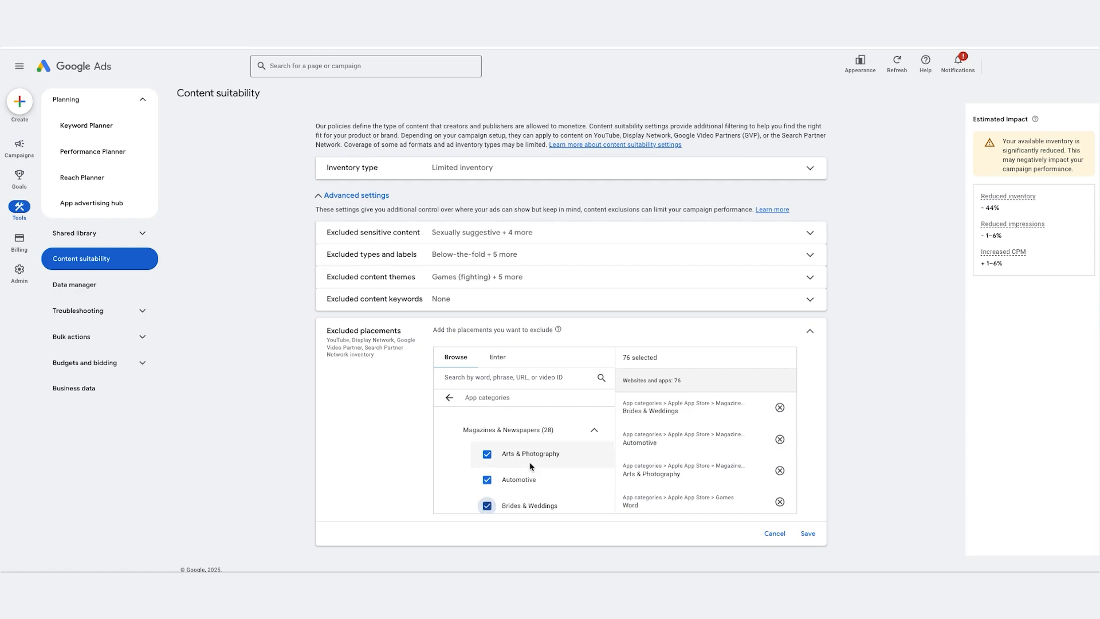
scroll(532, 467, down, 3)
click(487, 457)
click(487, 483)
click(487, 508)
Step: Exclude the magazine categories Cooking, Food & Drink, Crafts & Hobbies, Electronics & Audio, Entertainment, Fashion & Style, Health, Mind & Body and History
scroll(486, 458, down, 4)
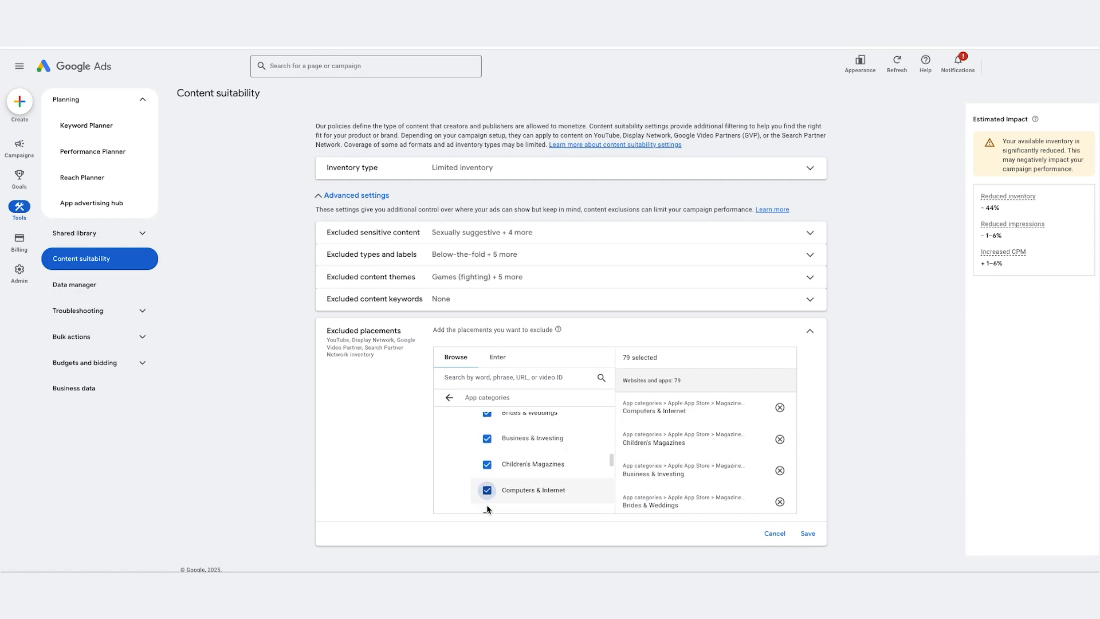
click(487, 416)
click(487, 442)
click(487, 467)
click(487, 494)
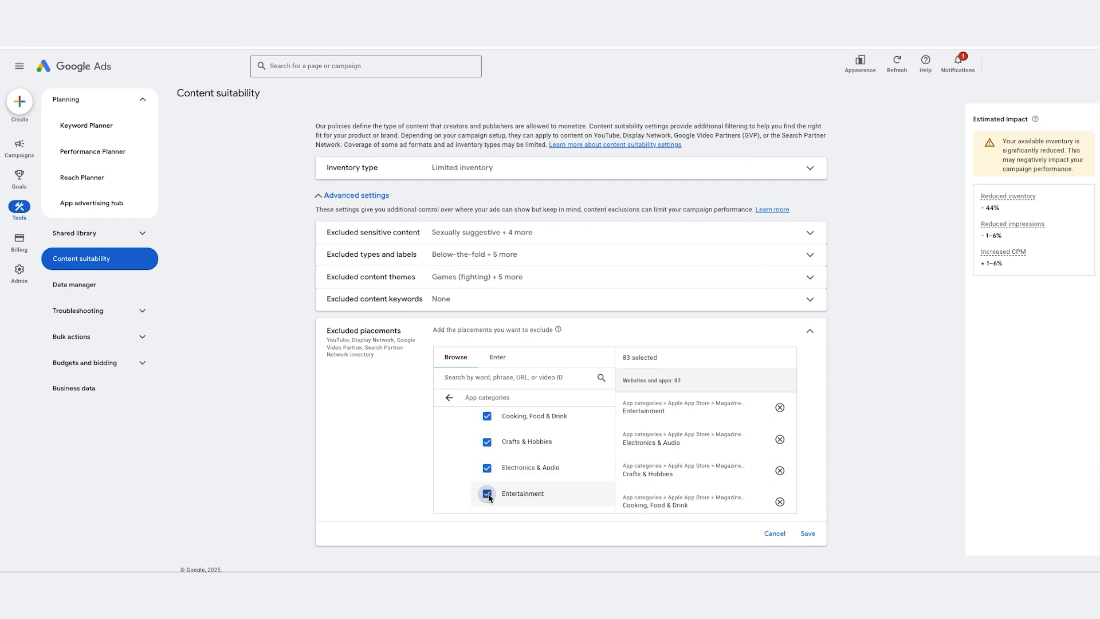
scroll(488, 475, down, 3)
click(487, 452)
click(487, 477)
click(488, 503)
Step: Exclude the magazine categories Home & Garden, Literary Magazines & Journals, Men's Interest, Movies & Music, News & Politics and Outdoors & Nature
scroll(487, 493, down, 3)
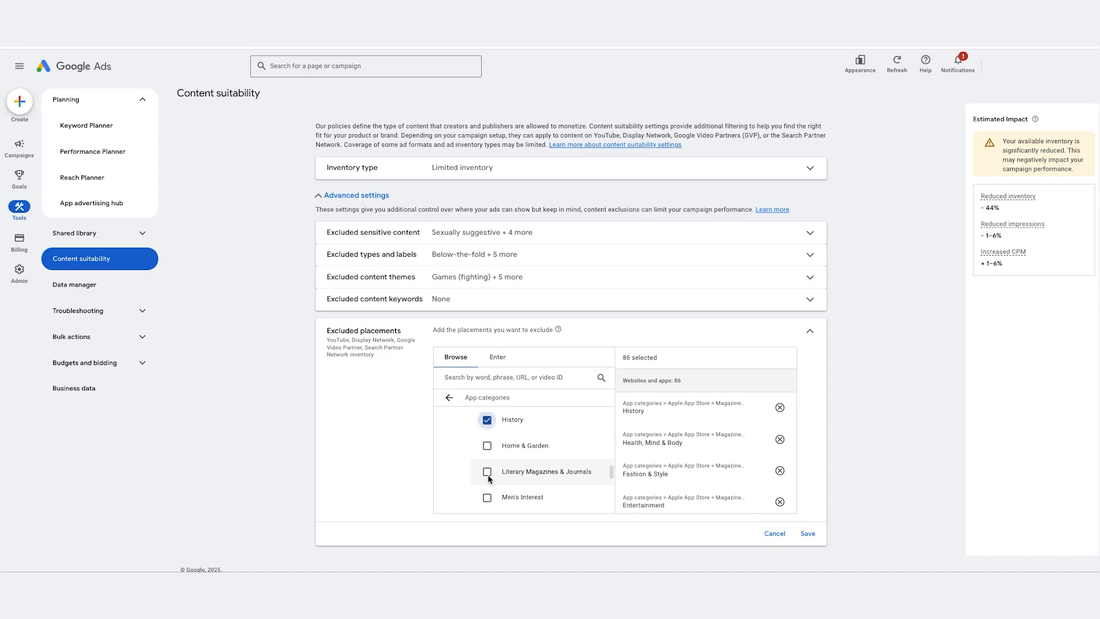
click(487, 445)
click(487, 471)
click(486, 496)
scroll(487, 459, down, 3)
click(487, 451)
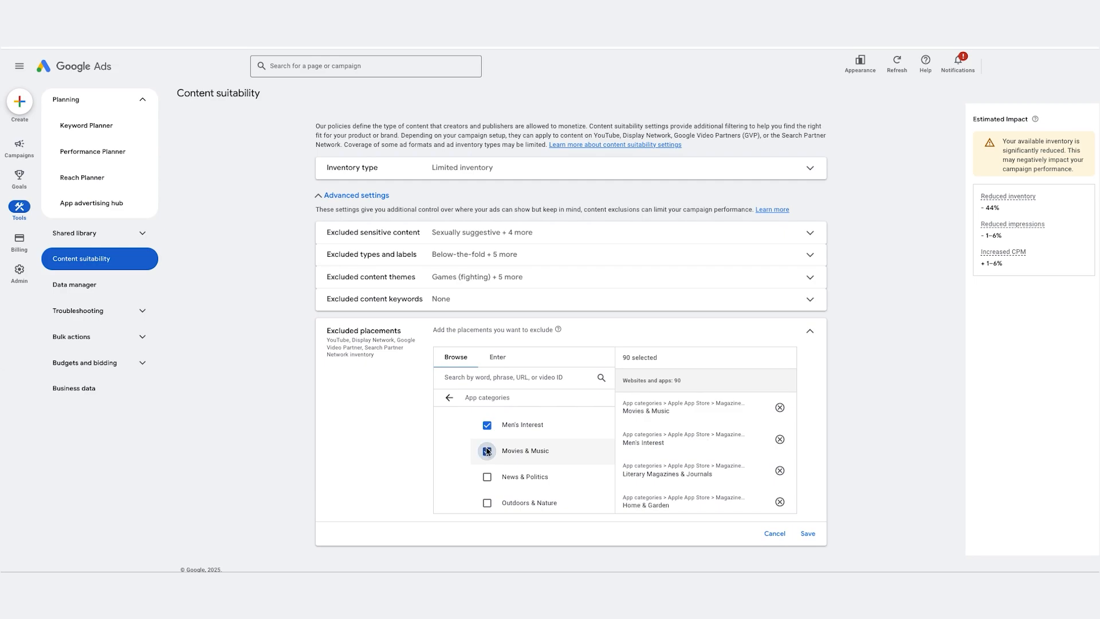
click(487, 477)
click(487, 503)
Step: Exclude the magazine categories Parenting & Family, Pets, Professional & Trade, Regional News, Science and Sports & Leisure
scroll(487, 470, down, 3)
click(487, 458)
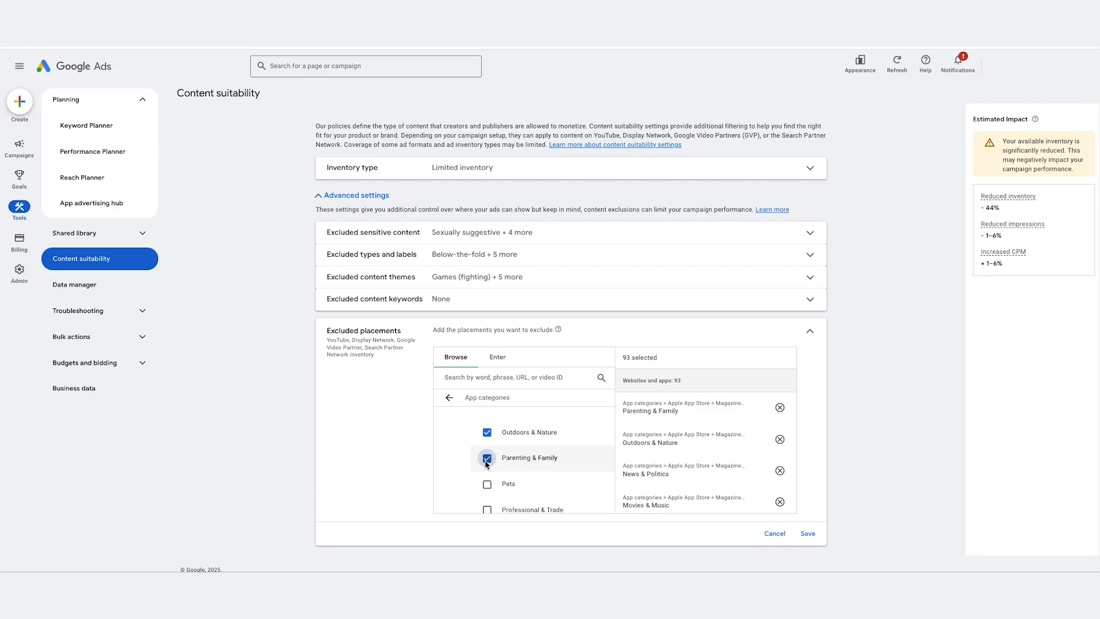
click(487, 484)
click(487, 510)
scroll(493, 469, down, 3)
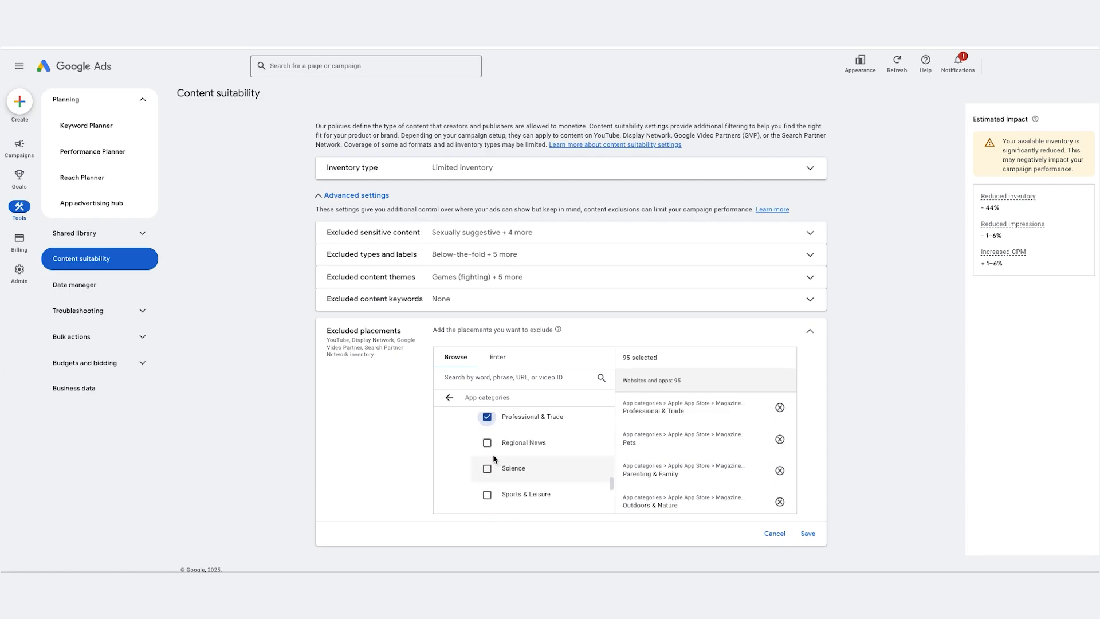
click(487, 442)
click(487, 468)
click(487, 495)
Step: Exclude the remaining magazine categories Teens, Travel & Regional and Women's Interest
scroll(490, 494, down, 2)
click(487, 458)
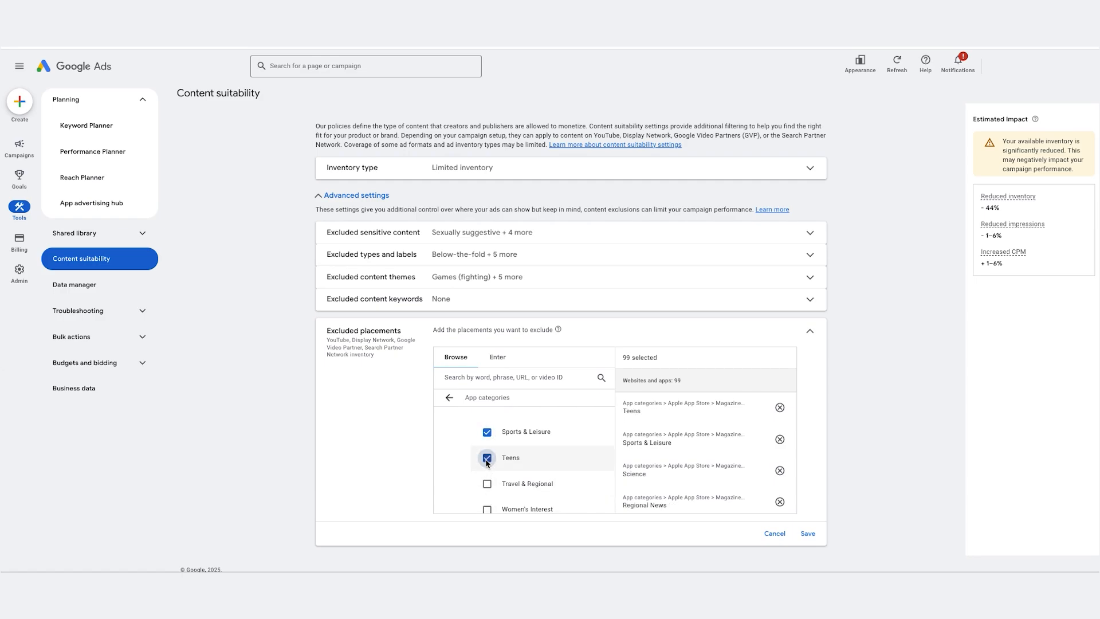
click(487, 484)
scroll(488, 476, down, 2)
click(487, 462)
Step: Expand the Apple App Store Stickers group and exclude Animals & Nature, Art, Celebrations, Celebrities and Comics & Cartoons
scroll(490, 467, down, 8)
scroll(490, 467, down, 4)
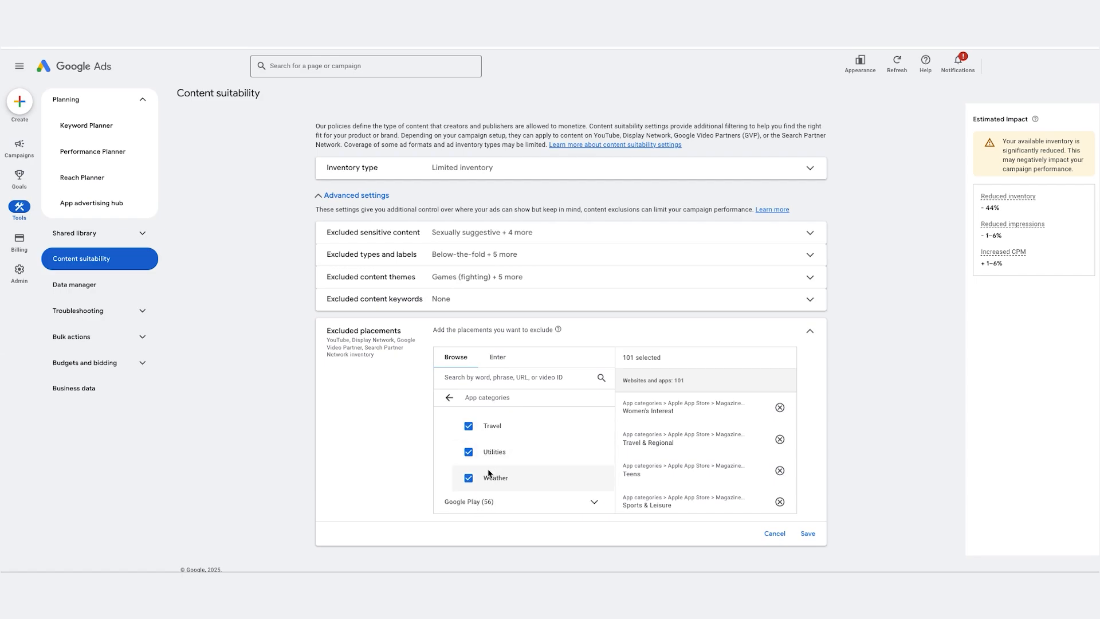
scroll(490, 473, up, 3)
scroll(490, 474, down, 1)
click(491, 457)
click(487, 475)
click(487, 500)
scroll(486, 475, down, 2)
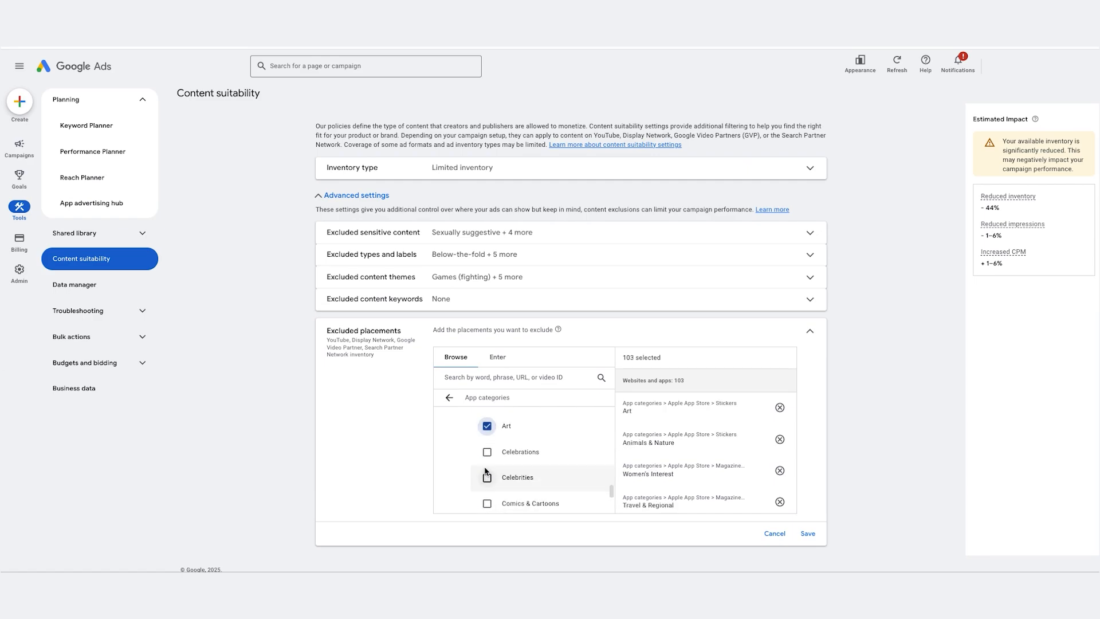
click(487, 452)
click(487, 477)
click(487, 504)
Step: Exclude every sticker category after Comics & Cartoons through Movies & TV, including Emoji & Expressions, Fashion, Gaming and Kids & Family
scroll(487, 492, down, 2)
click(487, 473)
click(487, 499)
scroll(487, 493, down, 3)
click(487, 429)
click(487, 454)
click(487, 480)
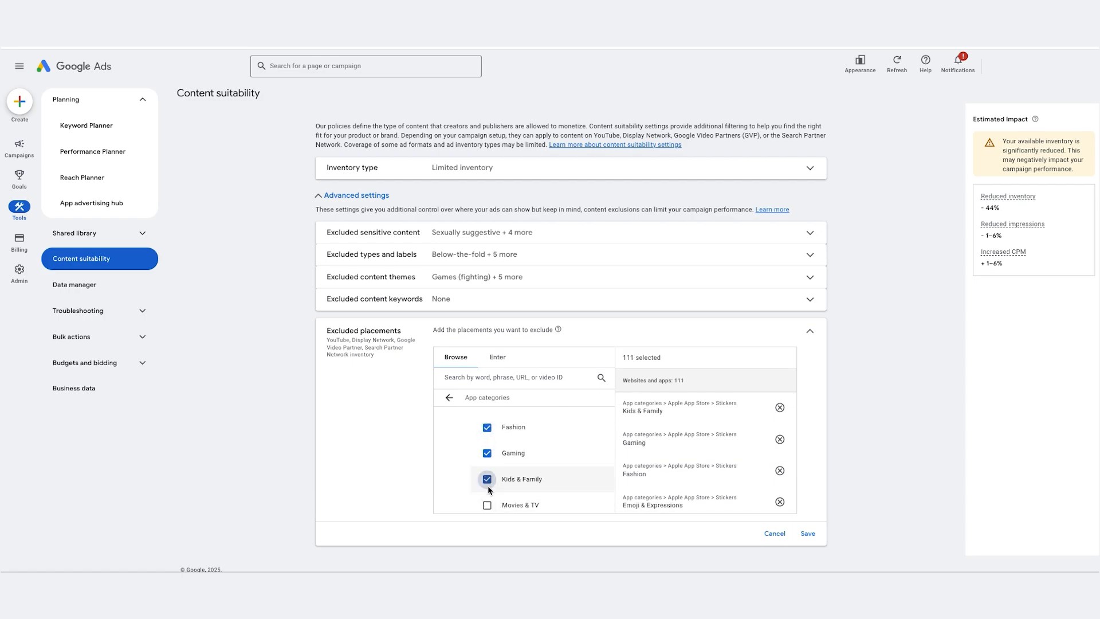
click(487, 505)
Step: Exclude the remaining sticker categories Music, People, Places & Objects and Sports & Activities
scroll(504, 481, down, 2)
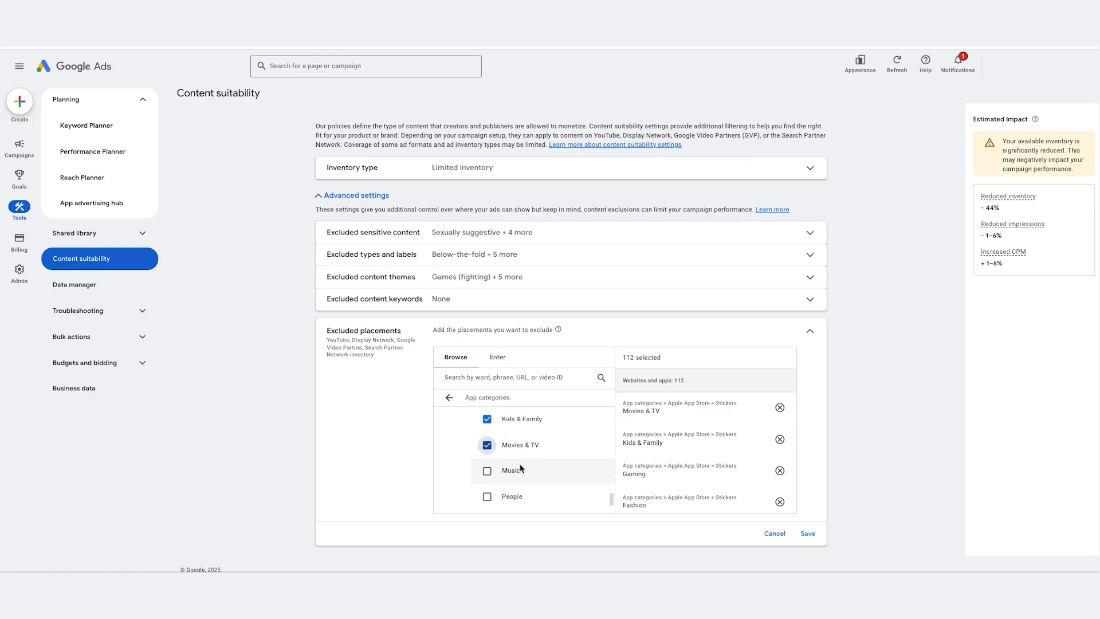
click(487, 470)
click(487, 497)
scroll(490, 501, down, 1)
scroll(490, 504, down, 1)
click(487, 450)
click(487, 476)
Step: Expand the Google Play Family group and exclude Action & Adventure, Brain Games, Creativity, Education, Music & Video and Pretend Play
scroll(490, 478, down, 1)
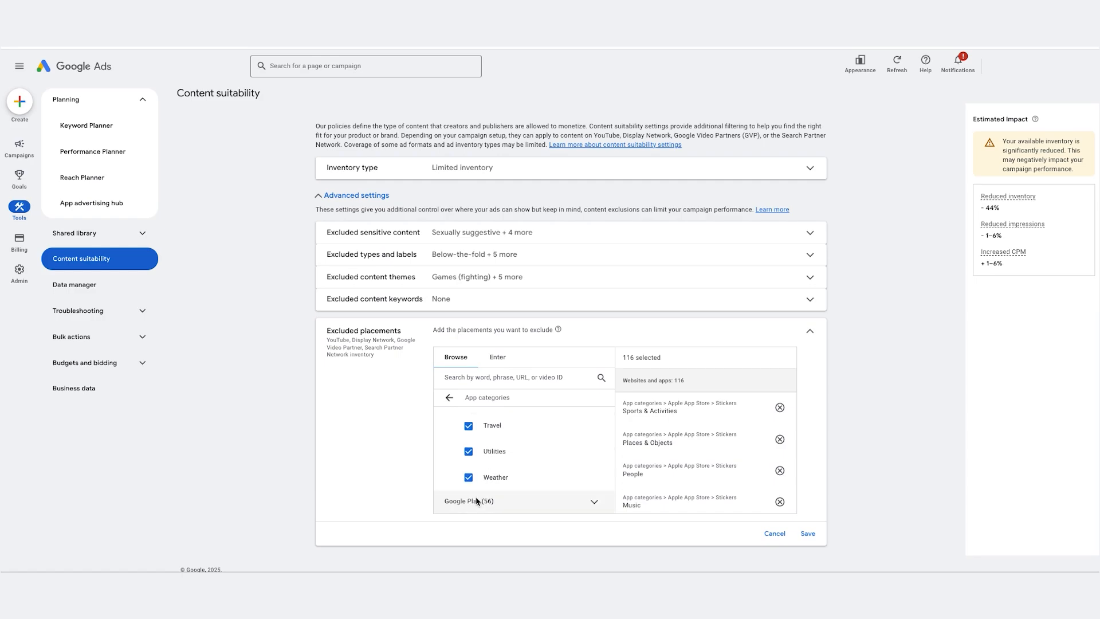
scroll(468, 507, down, 4)
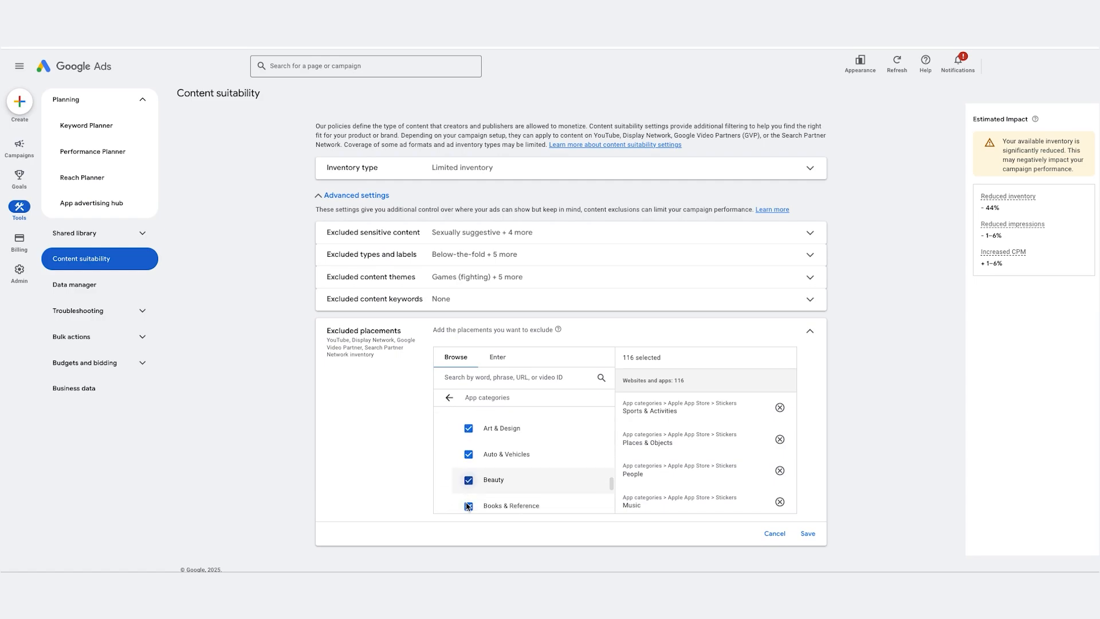
scroll(467, 499, down, 3)
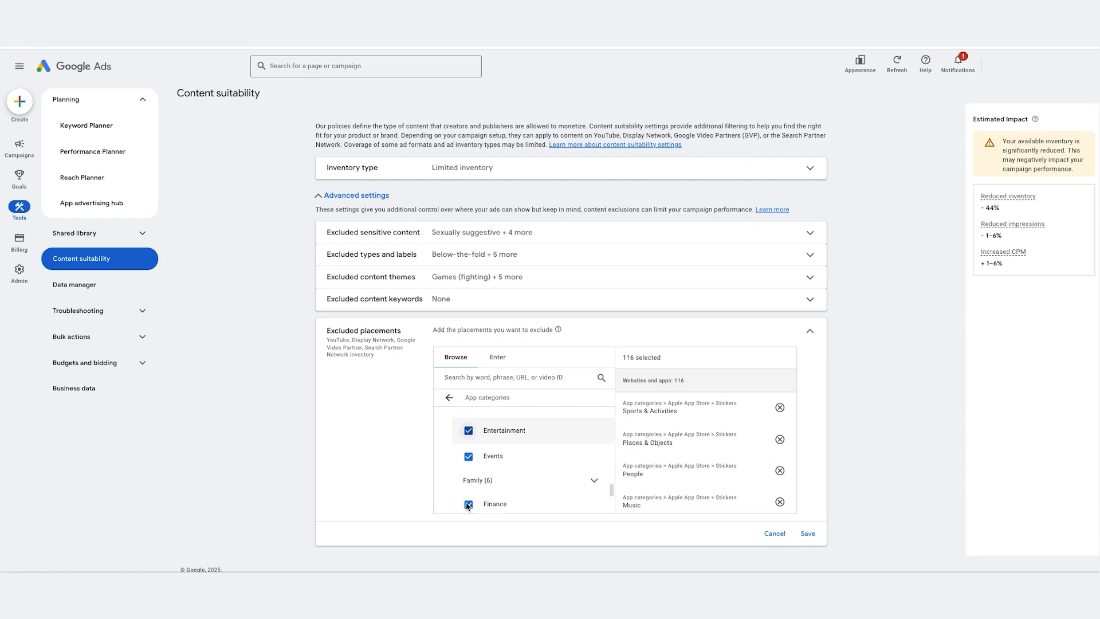
click(490, 426)
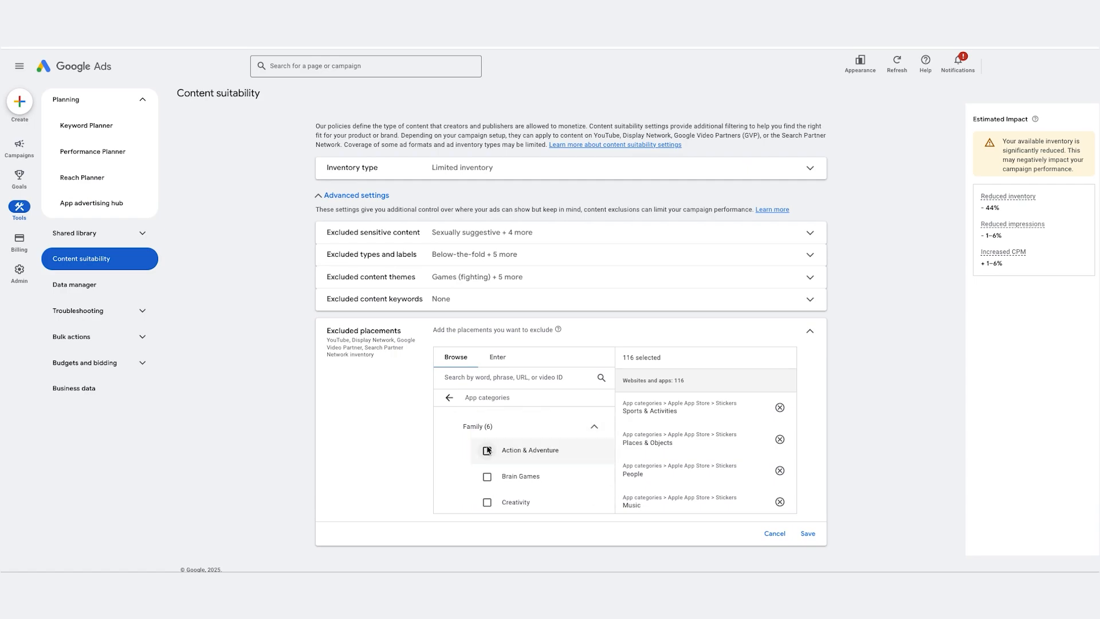
click(487, 450)
click(487, 477)
click(487, 503)
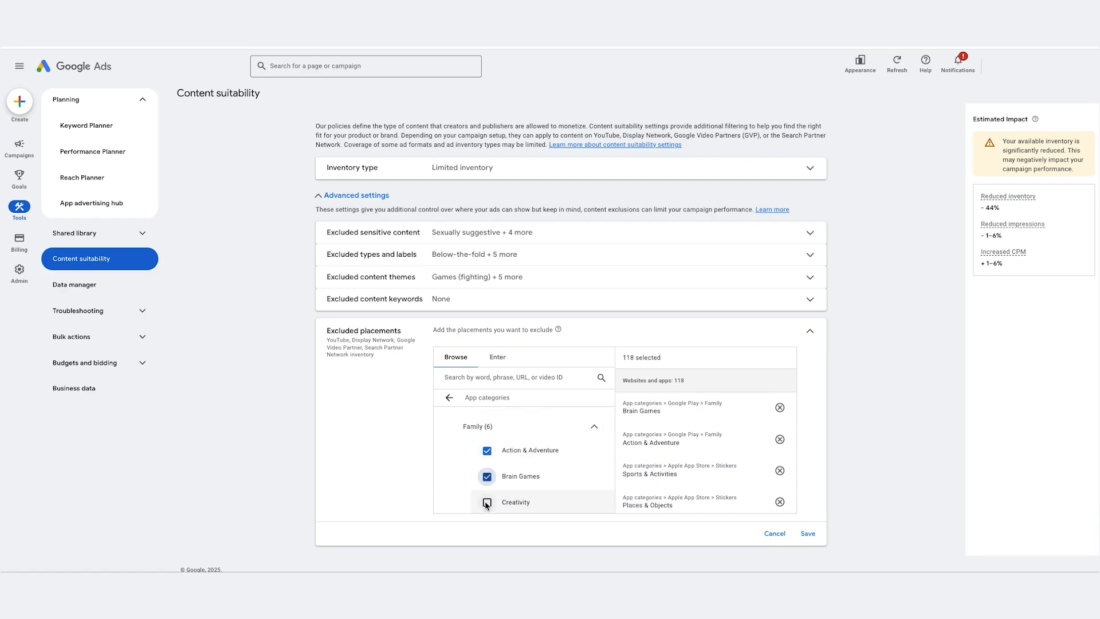
scroll(487, 504, down, 3)
click(487, 442)
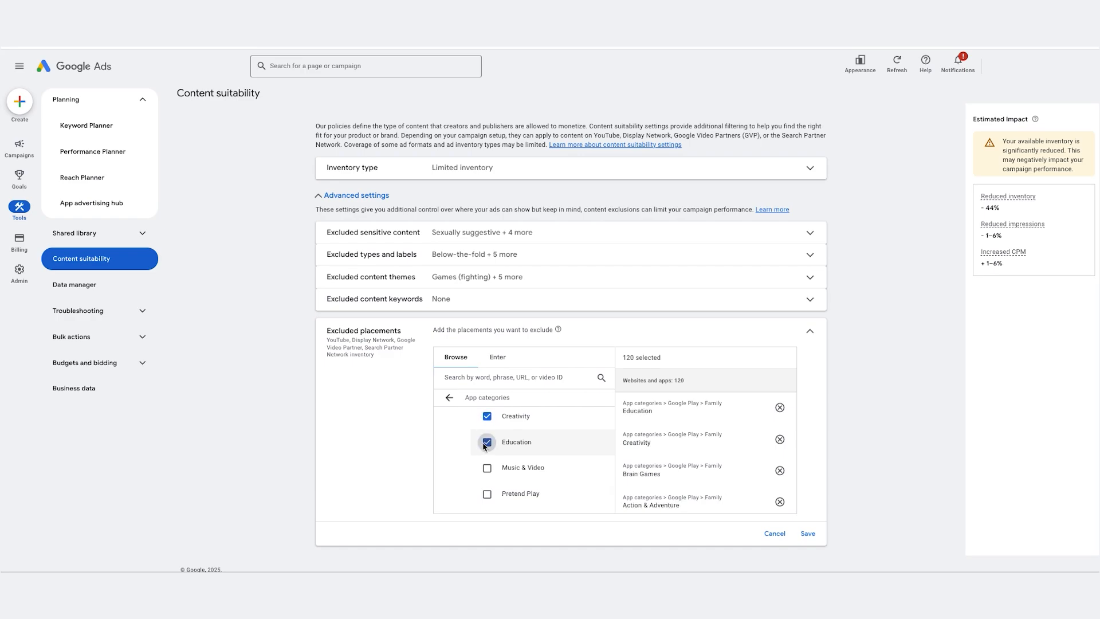
click(487, 468)
click(487, 494)
Step: Expand the Google Play Games group and exclude Action, Adventure, Arcade, Board, Card and Casino
scroll(487, 493, down, 3)
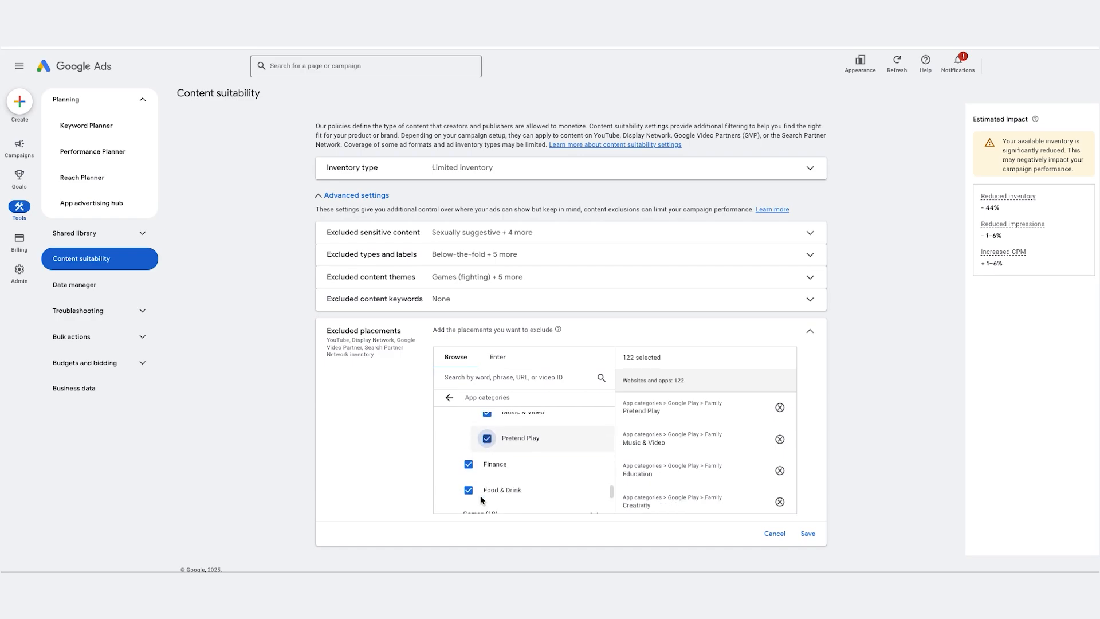
click(487, 481)
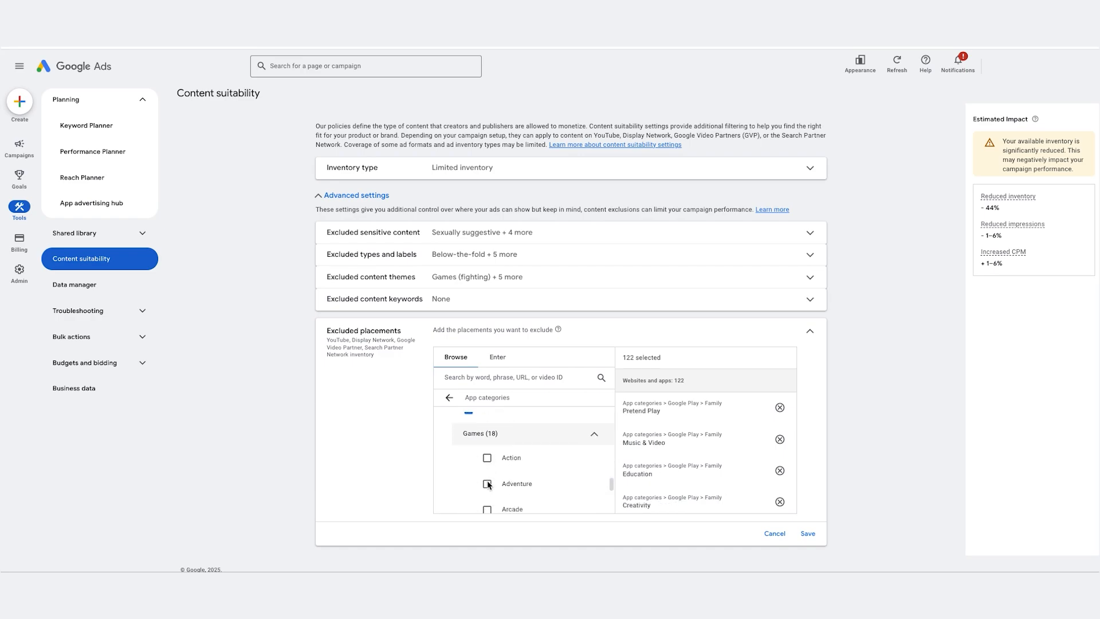
click(487, 457)
click(487, 484)
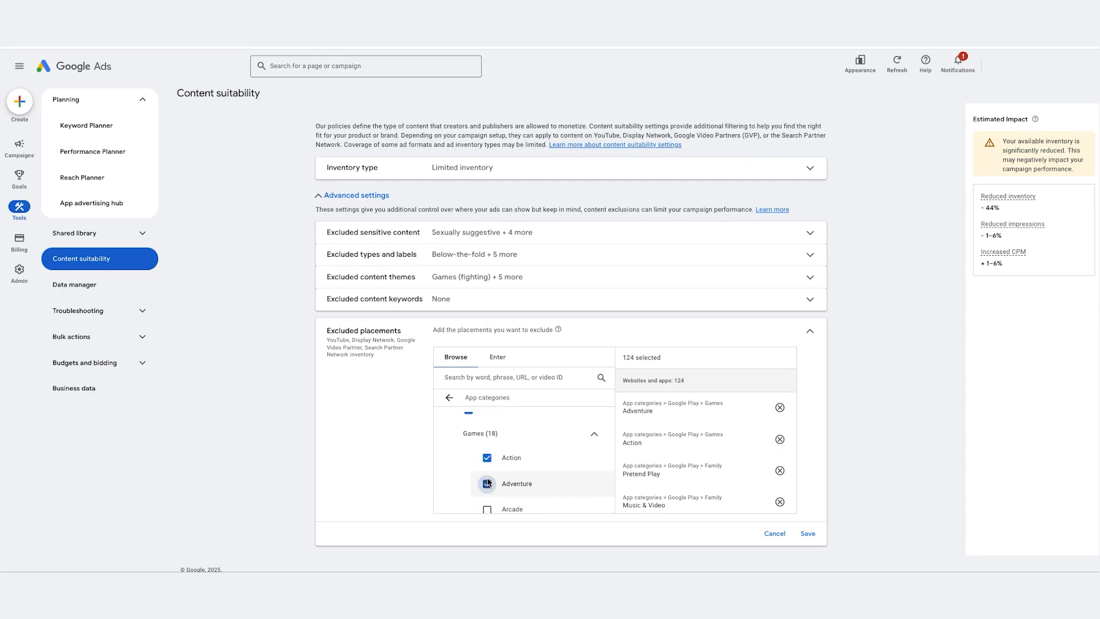
click(487, 510)
scroll(490, 504, down, 2)
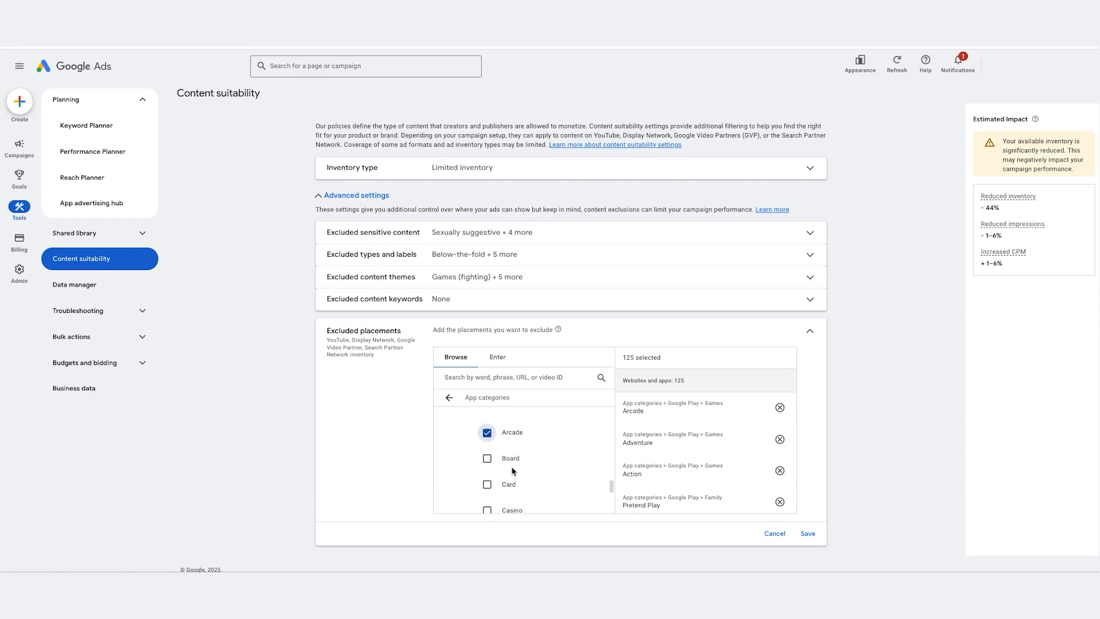
click(487, 458)
click(487, 483)
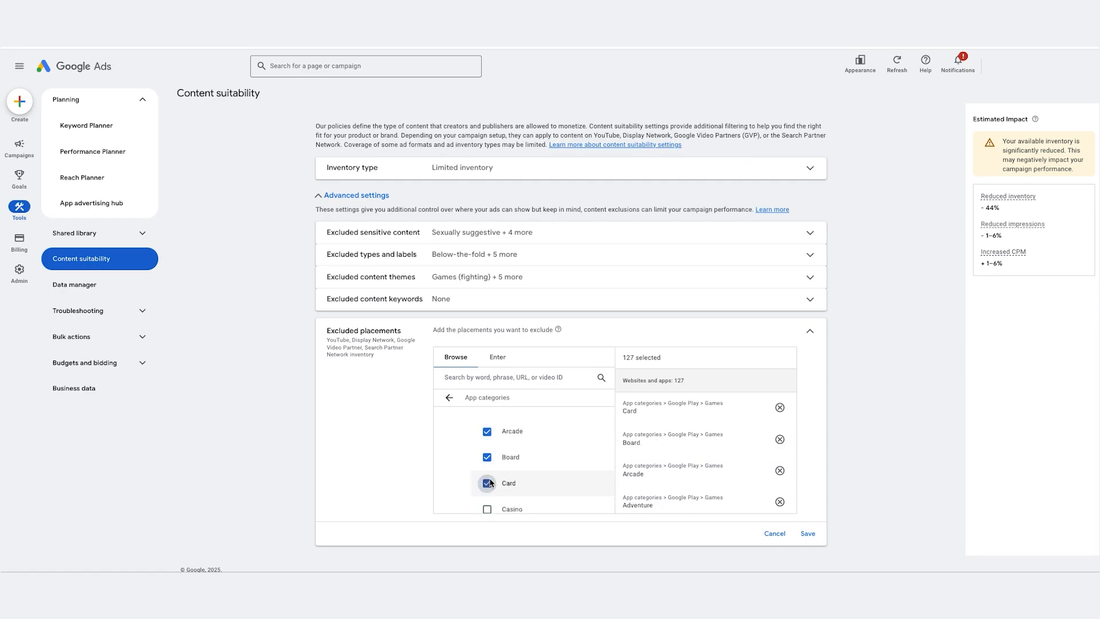
click(487, 510)
Step: Exclude the Google Play game categories Casual, Educational, Family, Music, Puzzle and Racing
scroll(499, 481, down, 2)
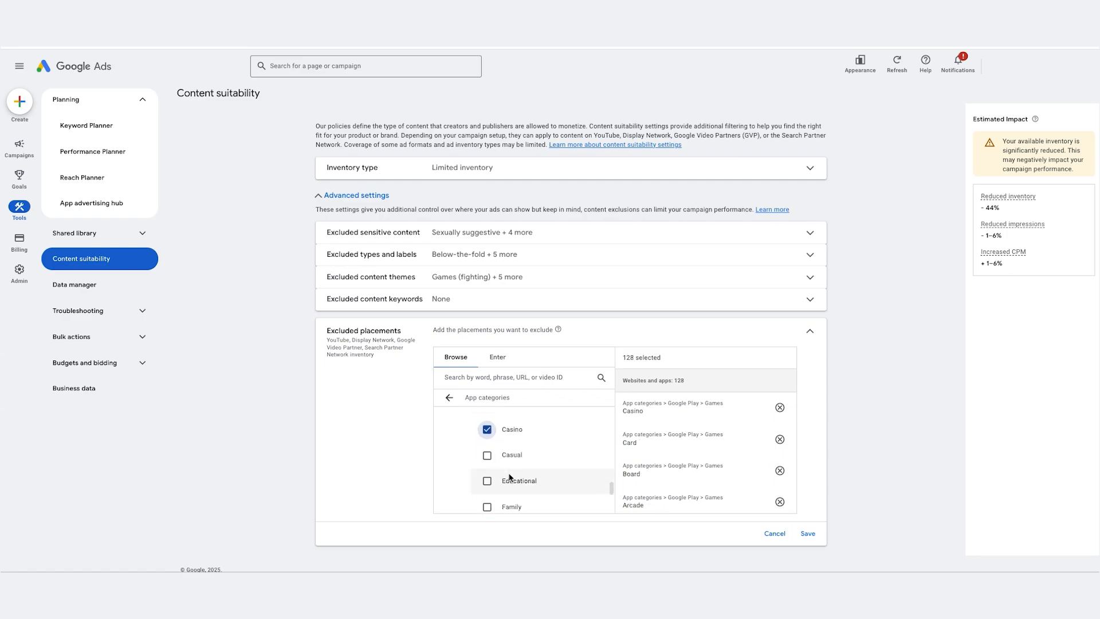
click(487, 456)
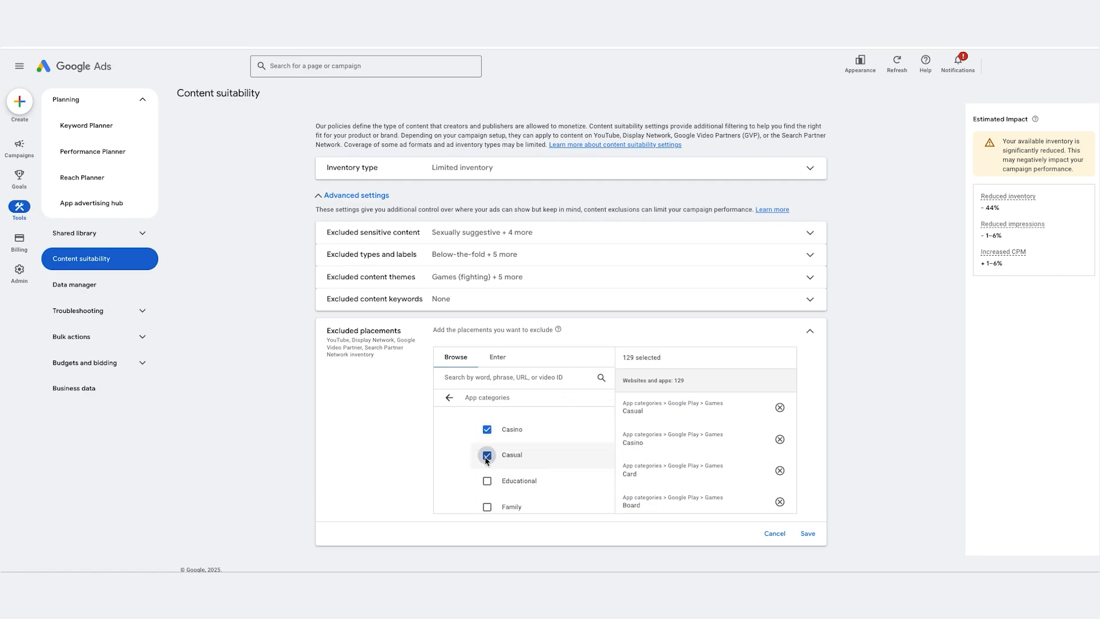
click(487, 505)
scroll(490, 473, down, 3)
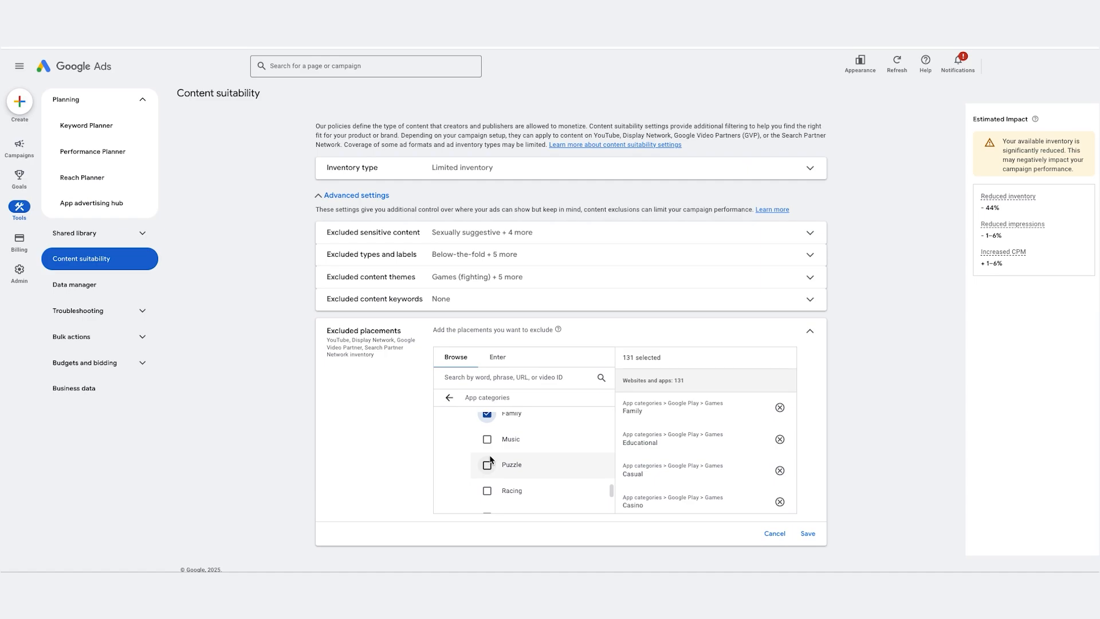
click(488, 439)
click(489, 465)
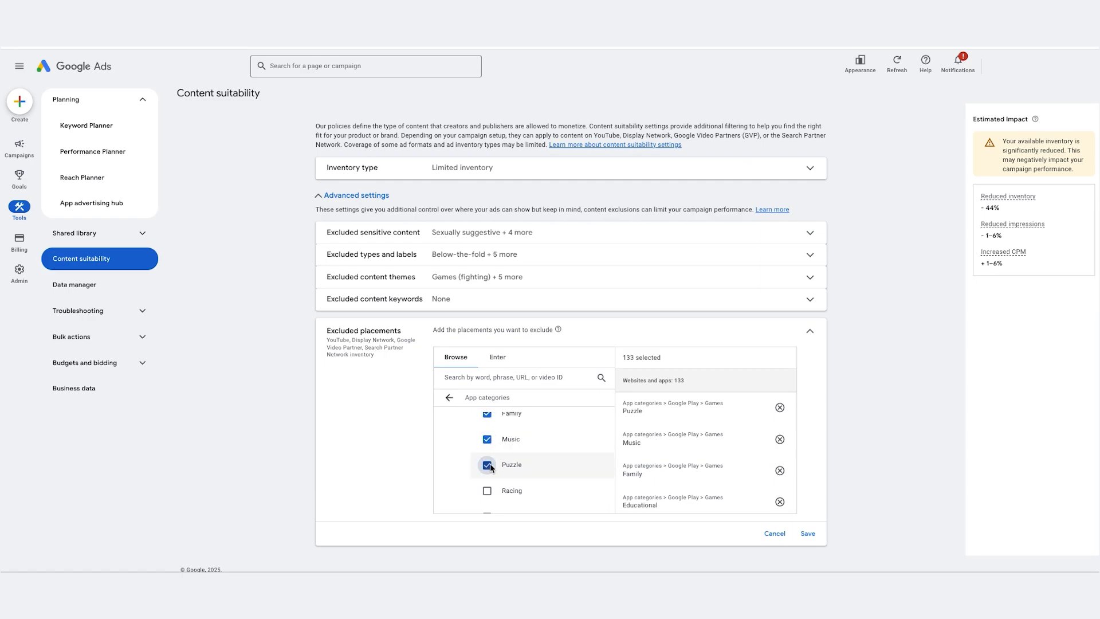
click(487, 490)
Step: Exclude the remaining Google Play game categories Role Playing, Simulation, Sports, Strategy, Trivia and Word
scroll(487, 489, down, 2)
click(487, 430)
click(487, 456)
click(487, 481)
click(486, 507)
scroll(486, 453, down, 2)
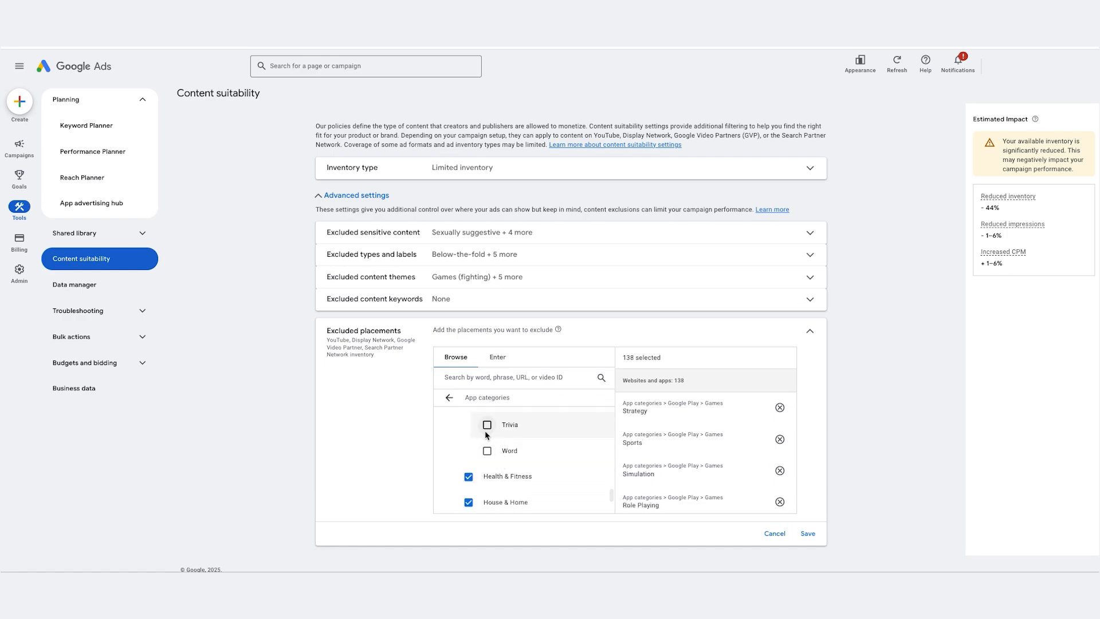
click(486, 427)
click(489, 452)
Step: Check the rest of the Google Play category list and save the excluded placements
scroll(522, 458, down, 5)
scroll(522, 458, down, 4)
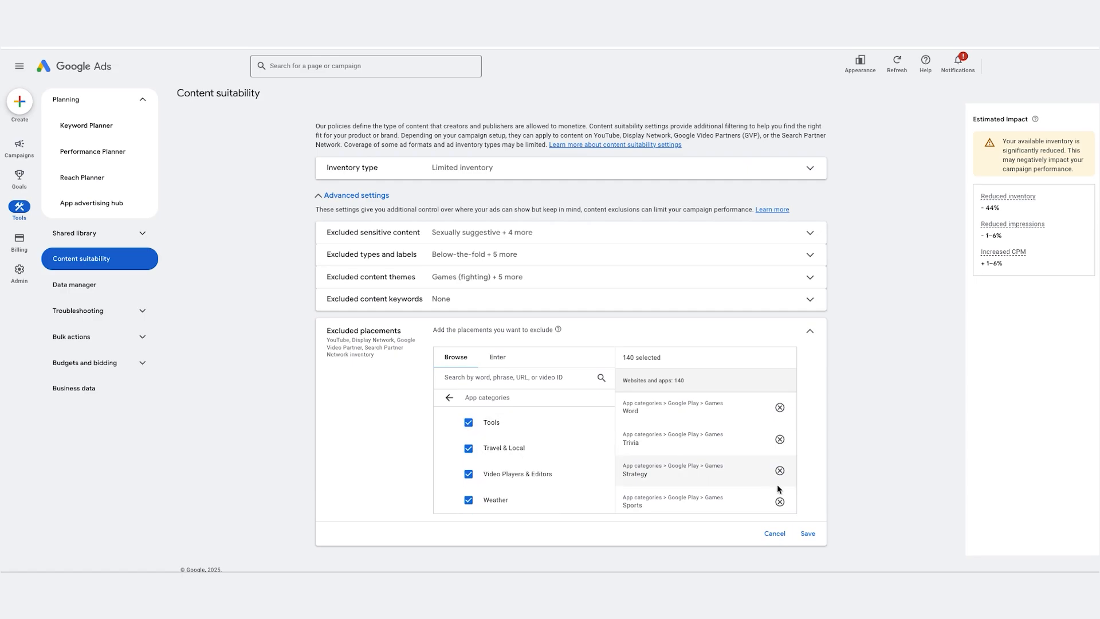
click(810, 535)
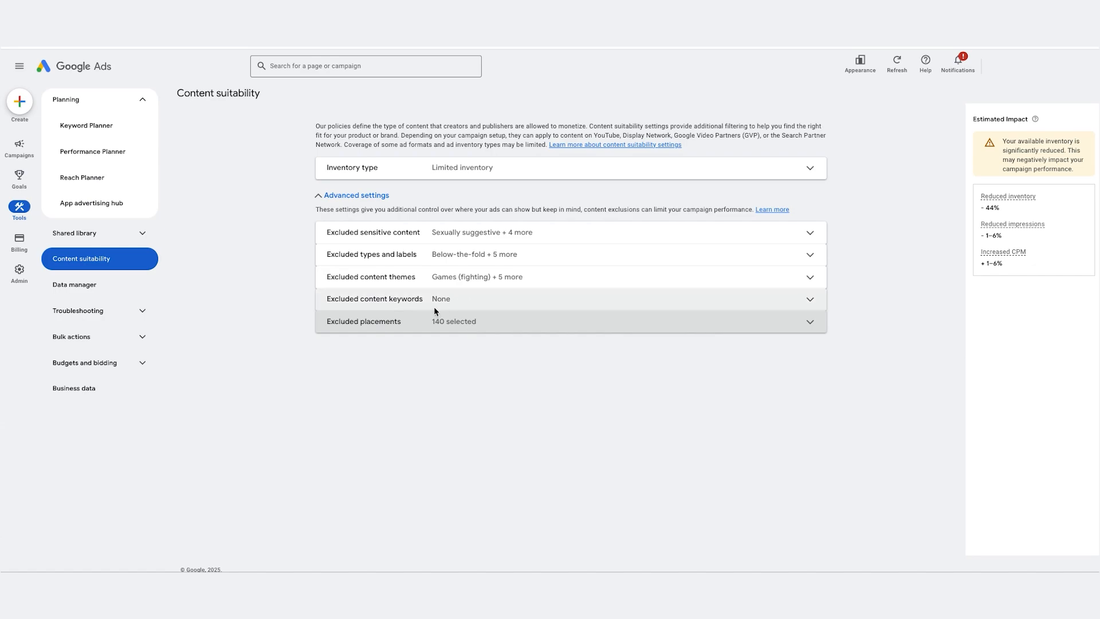
Step: Review the excluded content keywords and themes, and add Live streaming videos to the excluded content types and save
click(373, 301)
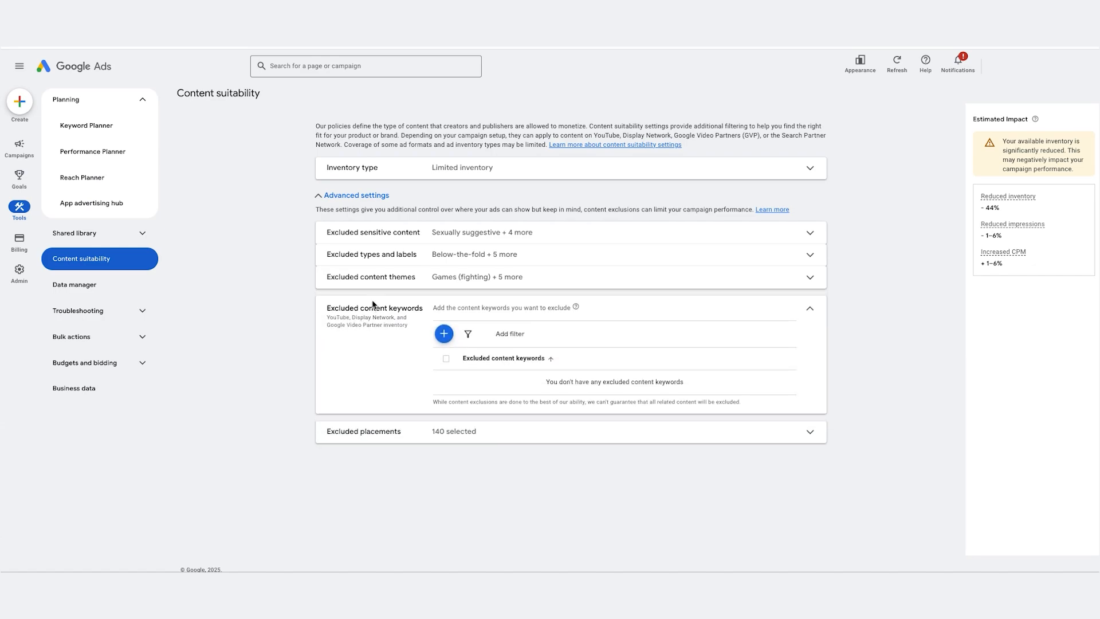
click(465, 279)
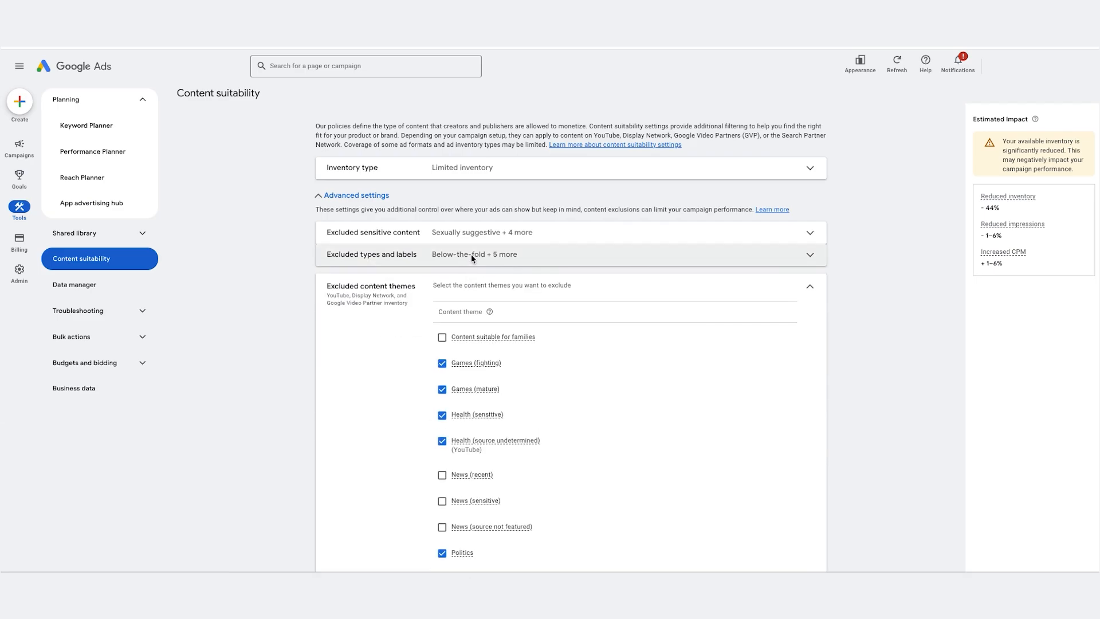
click(472, 258)
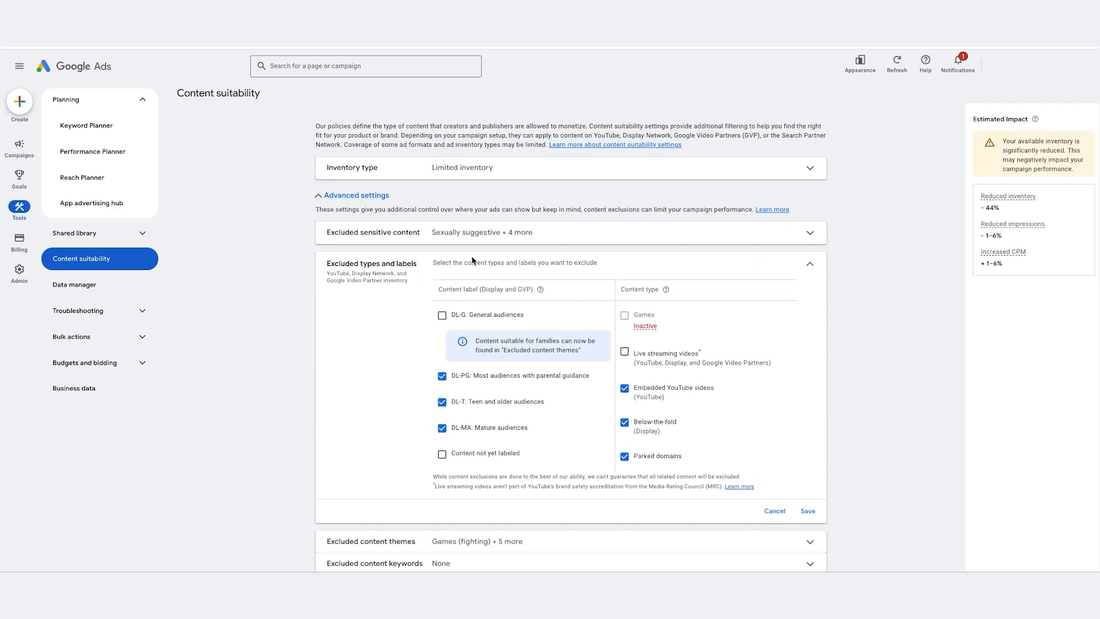
click(624, 351)
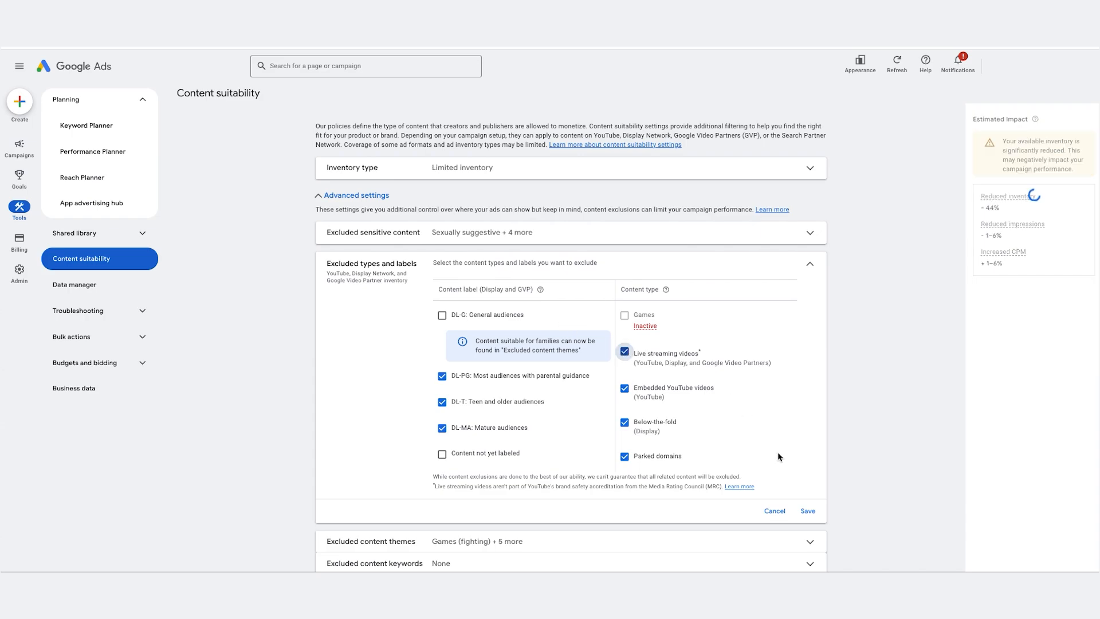
click(810, 511)
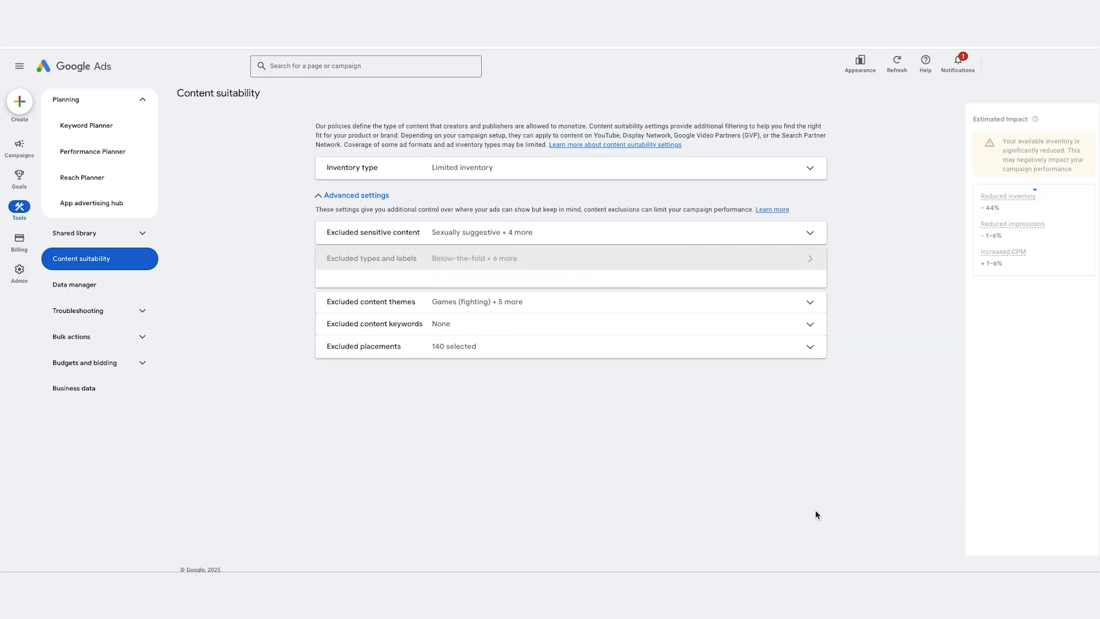
Step: Review the excluded sensitive content categories and save that section
click(489, 234)
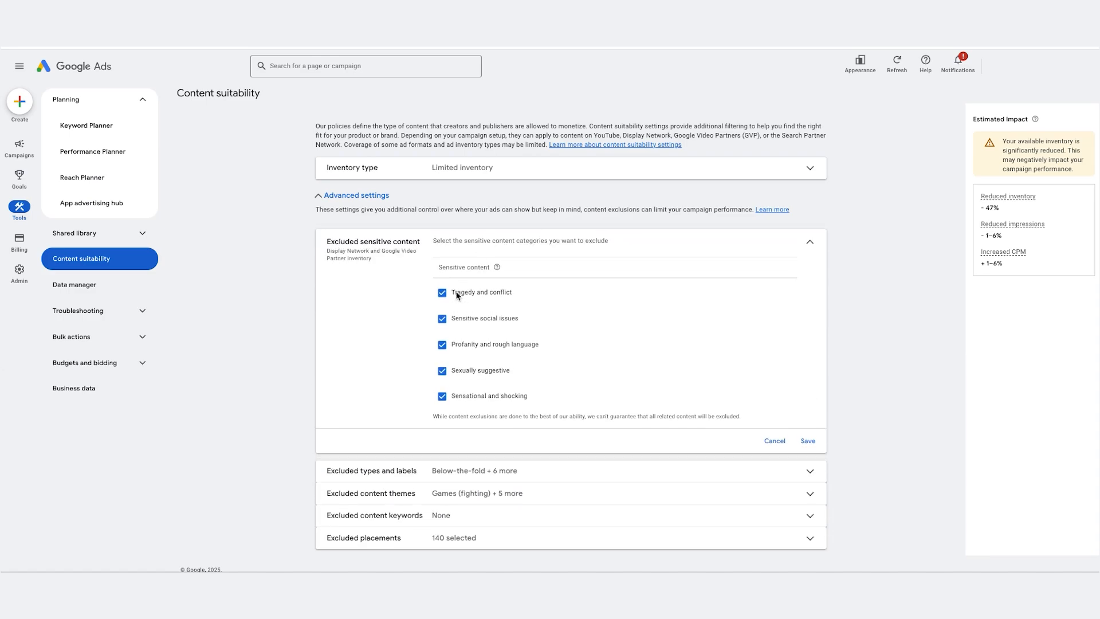
click(808, 441)
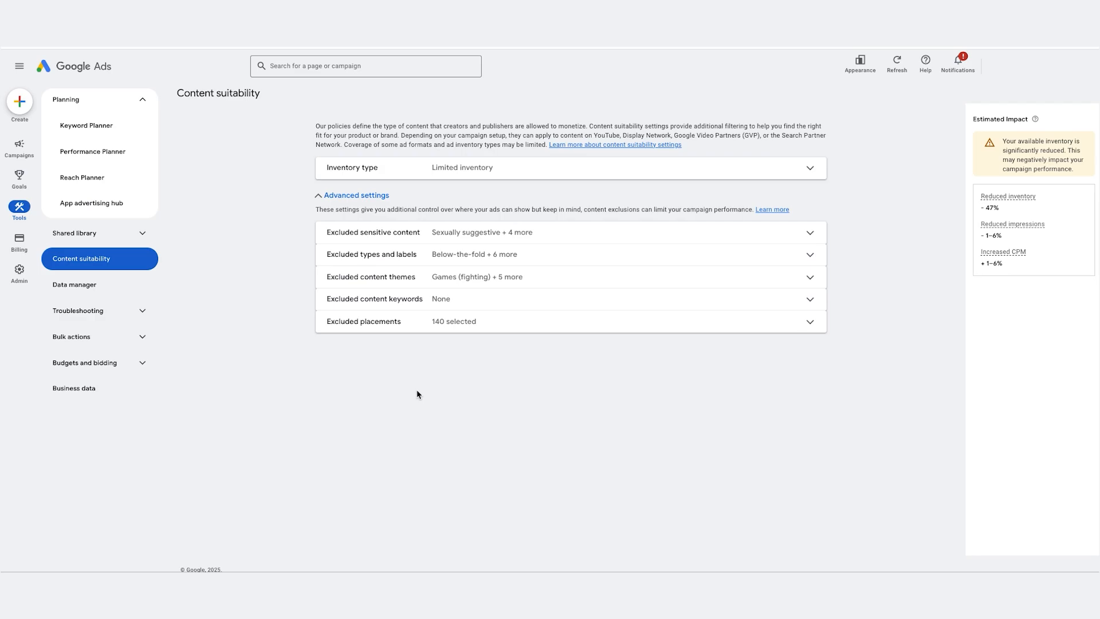